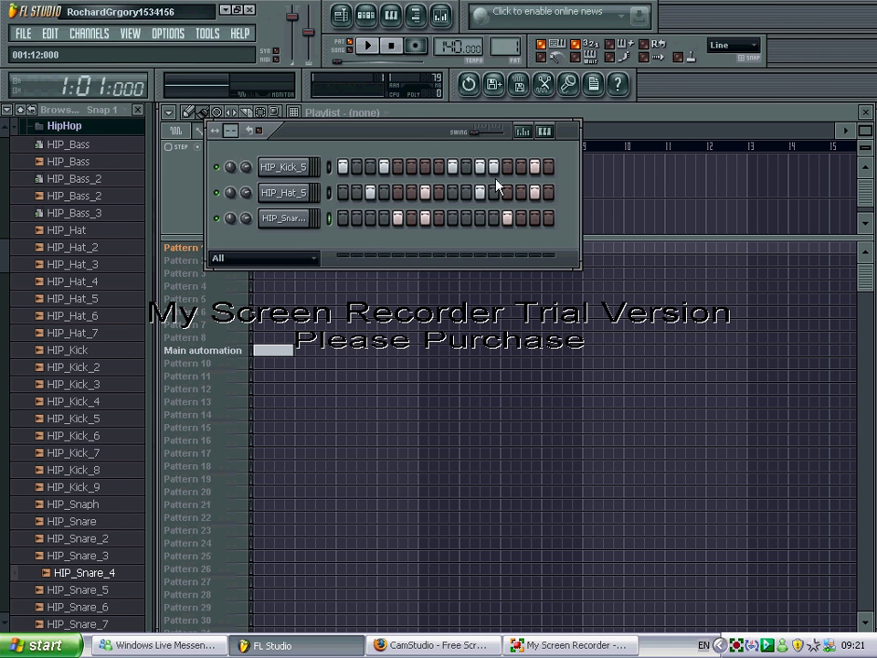
Step: Switch off every lit step on the HIP_Kick_5, HIP_Hat_5 and snare rows
left_click(330, 167)
key("ctrl+x")
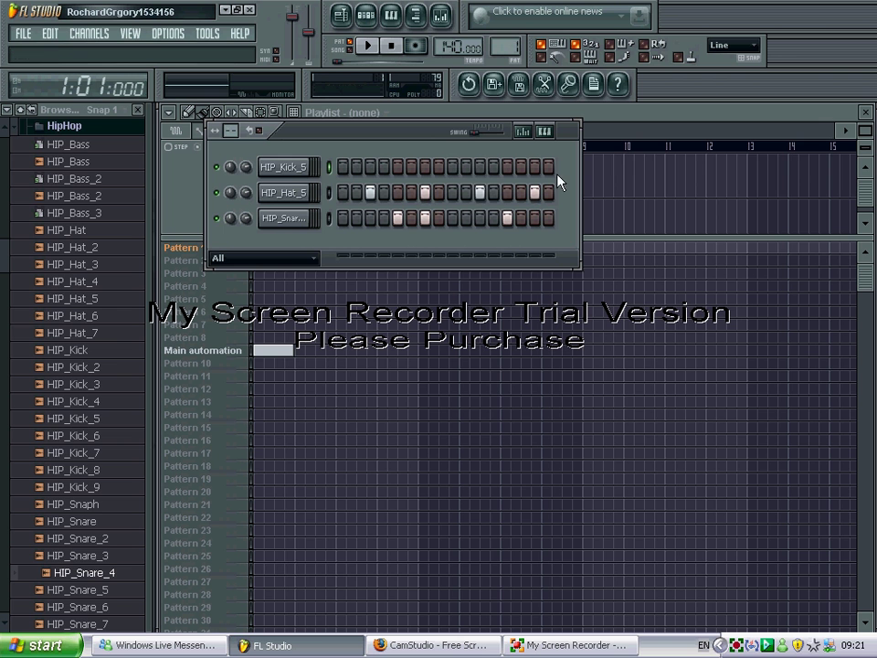
right_click(425, 192)
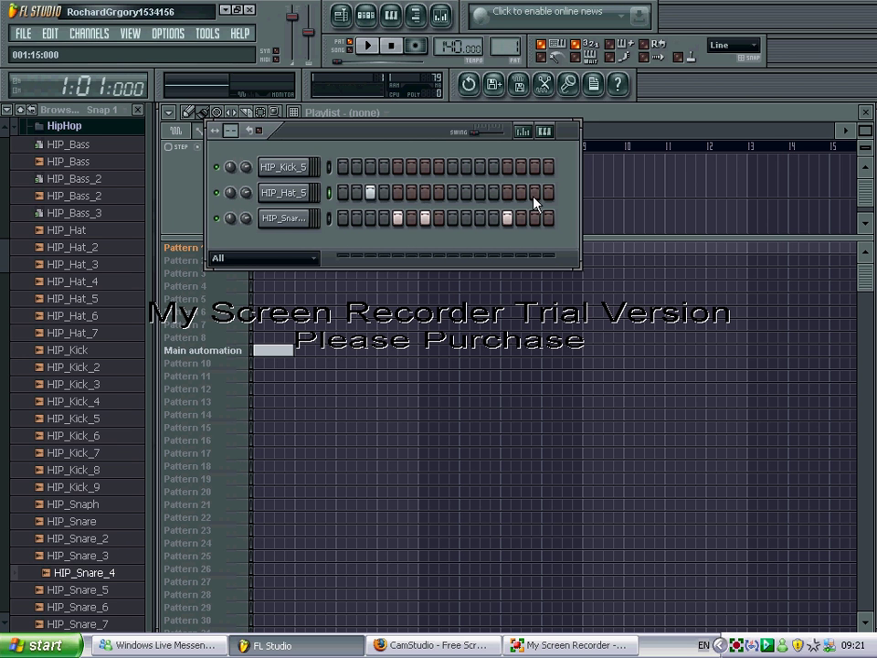
right_click(425, 217)
right_click(507, 217)
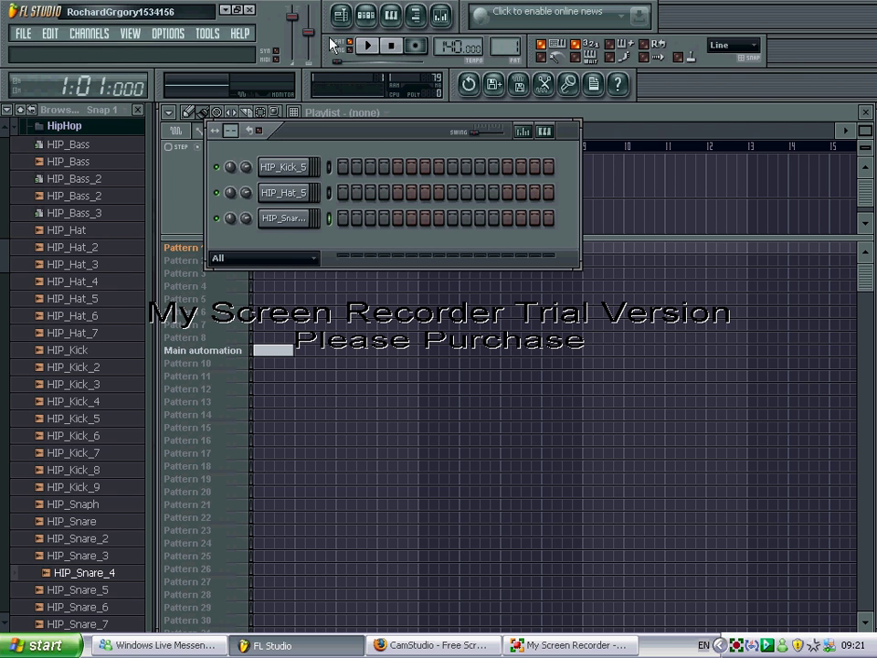
scroll(4, 239, "up", 5)
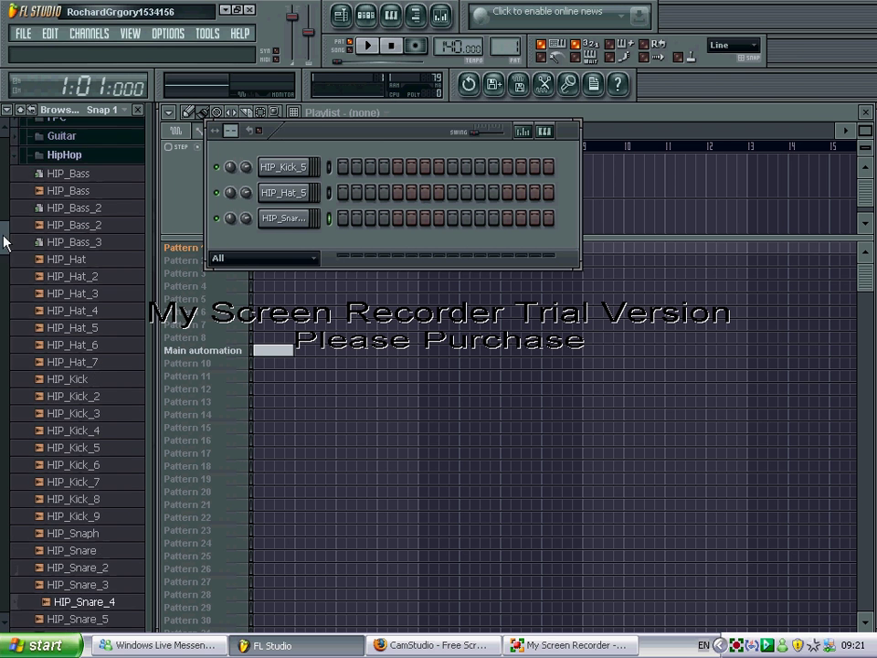
left_click(53, 181)
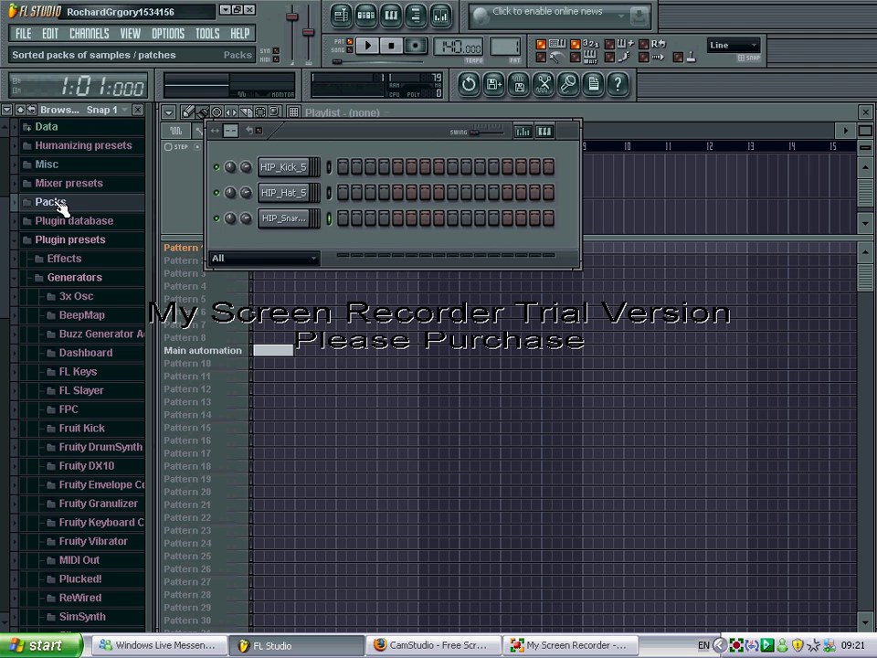
left_click(70, 208)
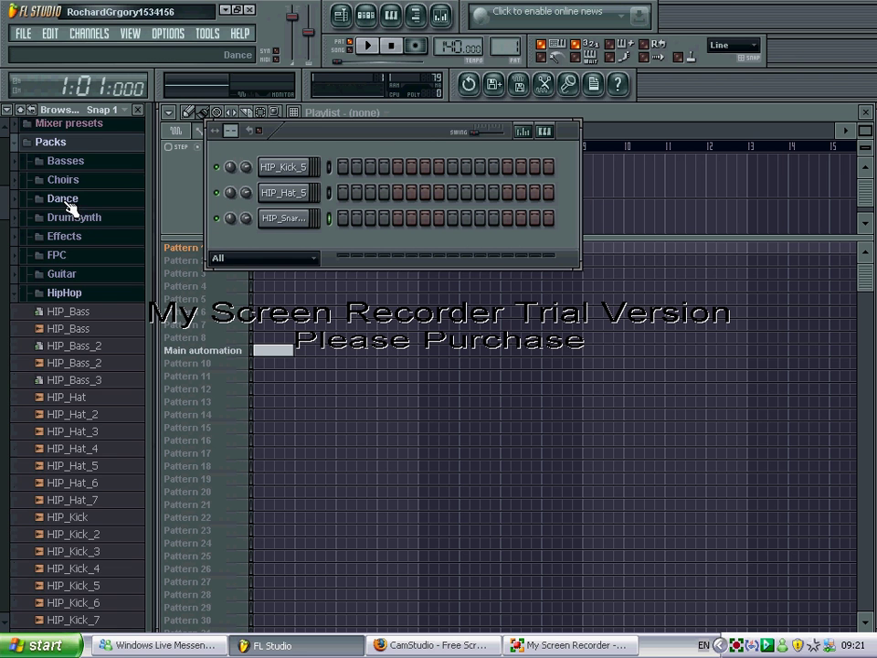
left_click(91, 280)
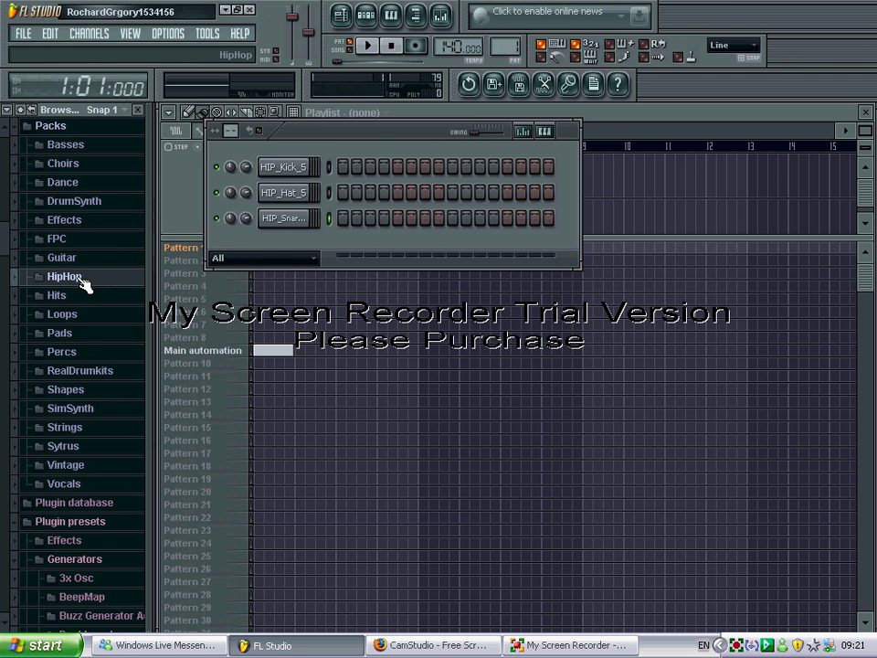
left_click(84, 286)
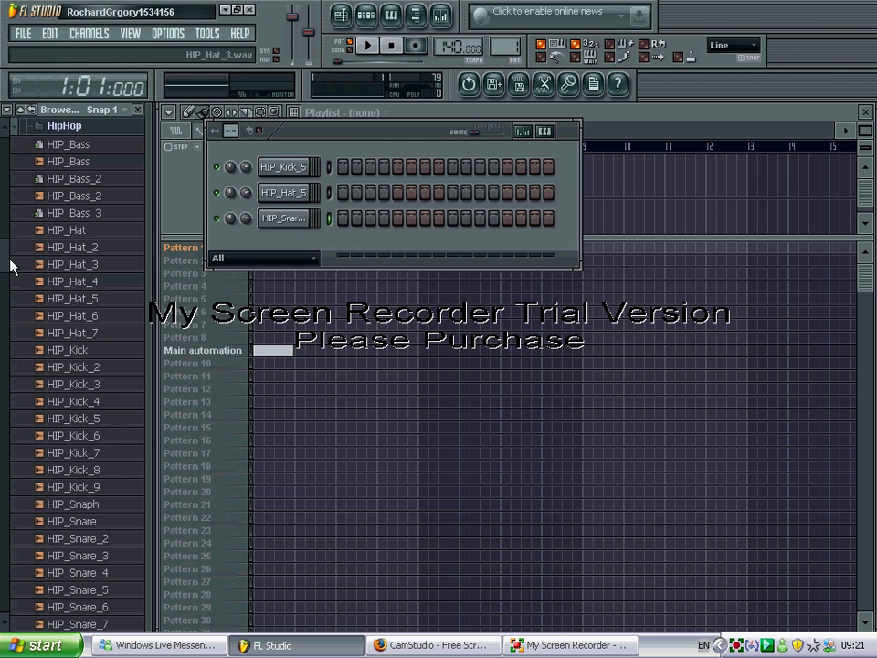
left_click(75, 305)
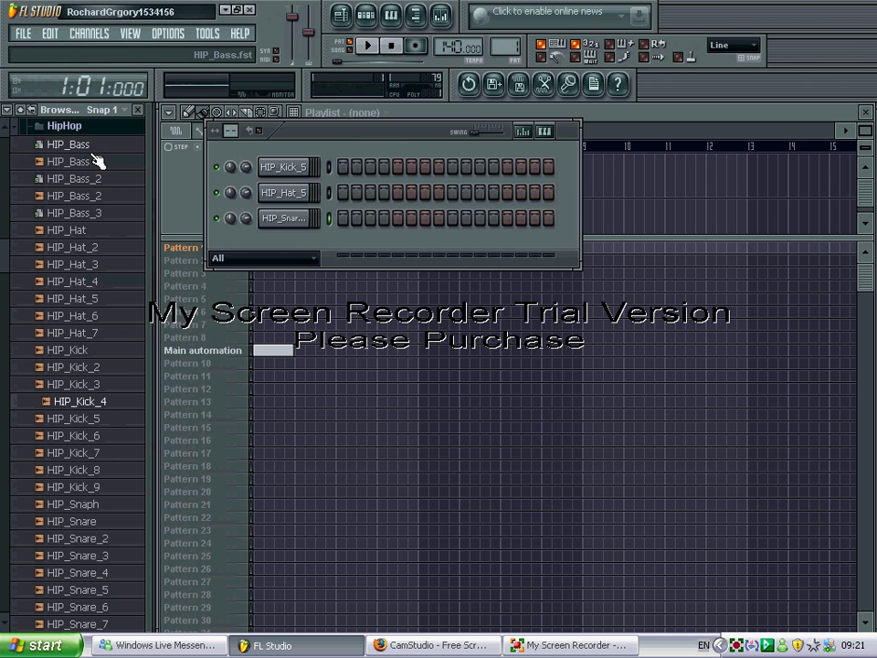
scroll(111, 517, "down", 4)
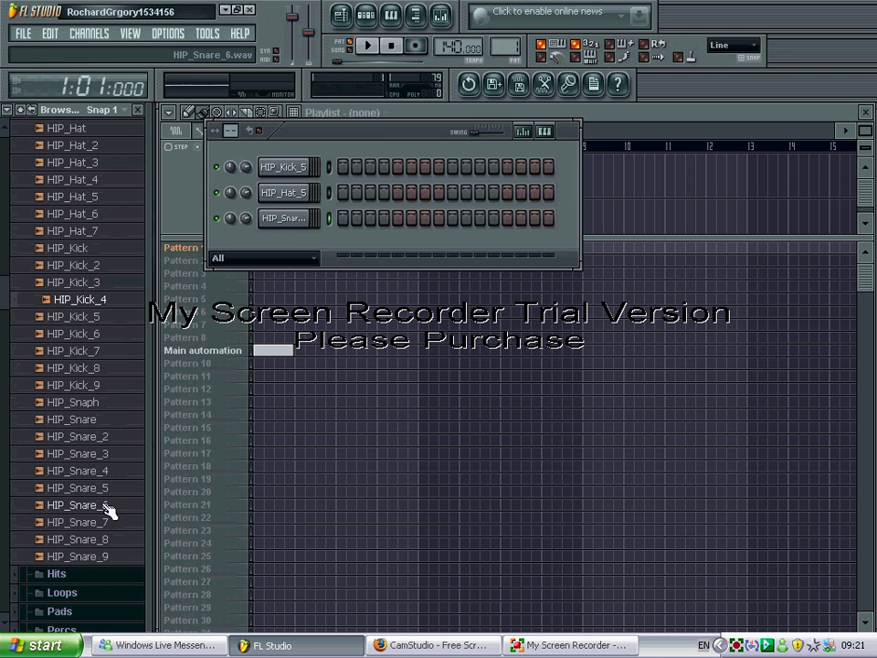
scroll(137, 212, "up", 4)
scroll(135, 220, "up", 1)
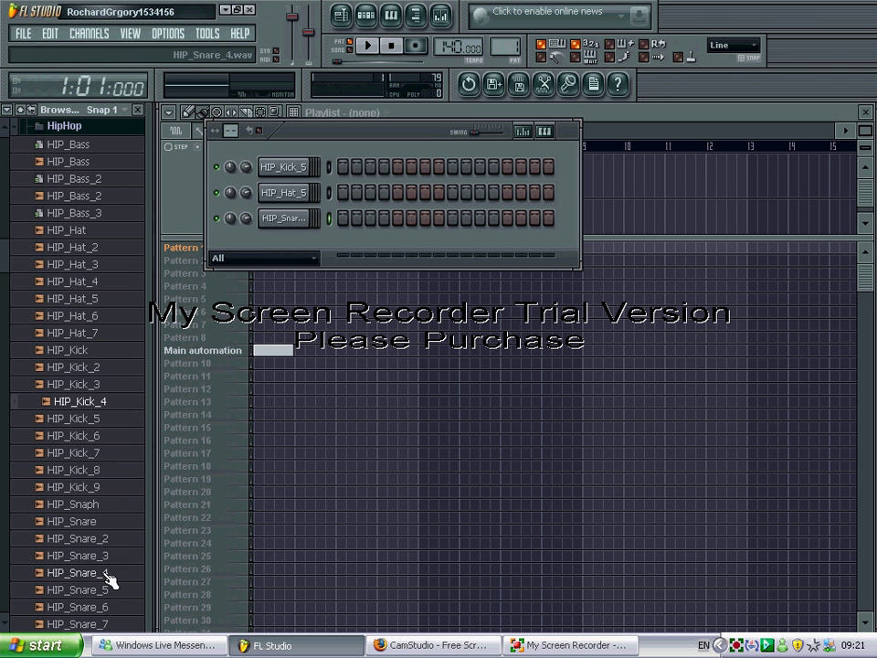
left_click_drag(78, 573, 285, 243)
right_click(284, 244)
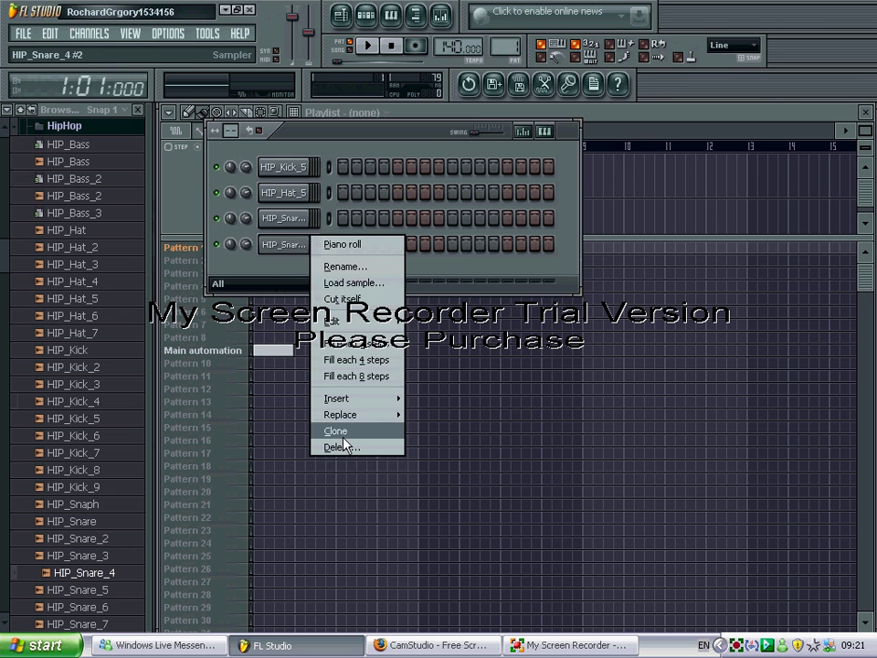
left_click(340, 445)
left_click(413, 364)
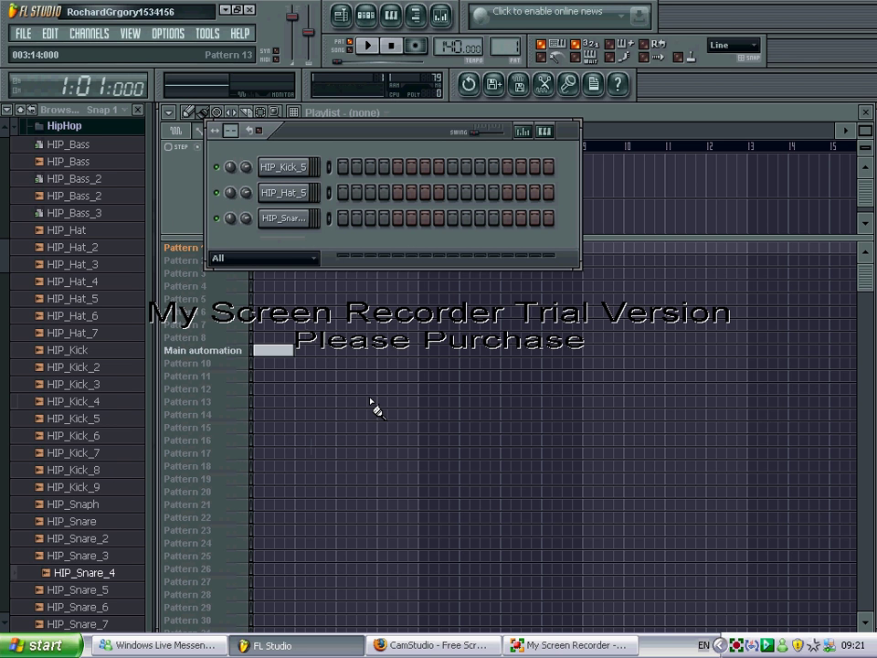
Step: Use Fill each 2 steps on the HIP_Hat_5 row, then play and stop to hear the hats
right_click(294, 192)
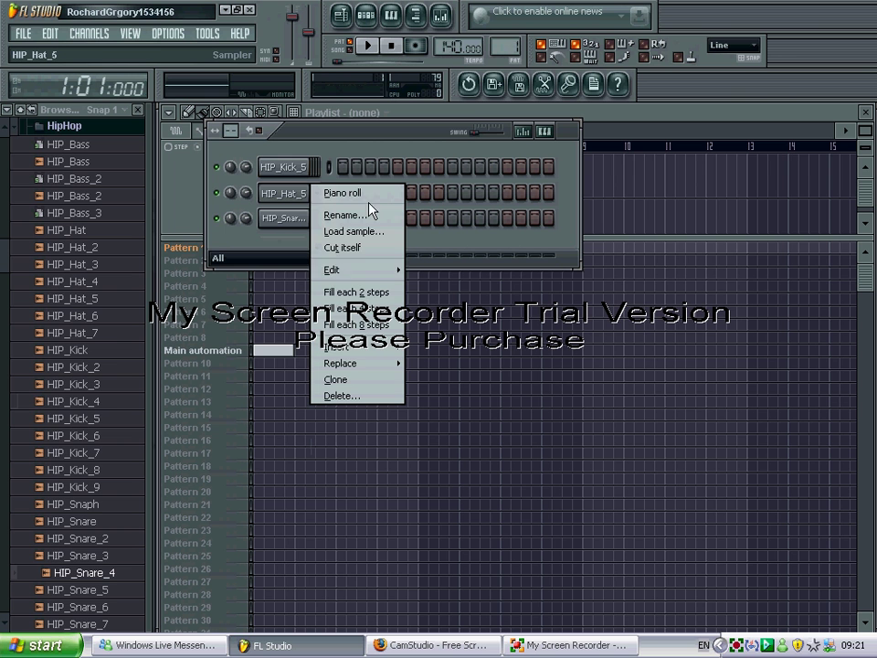
left_click(378, 292)
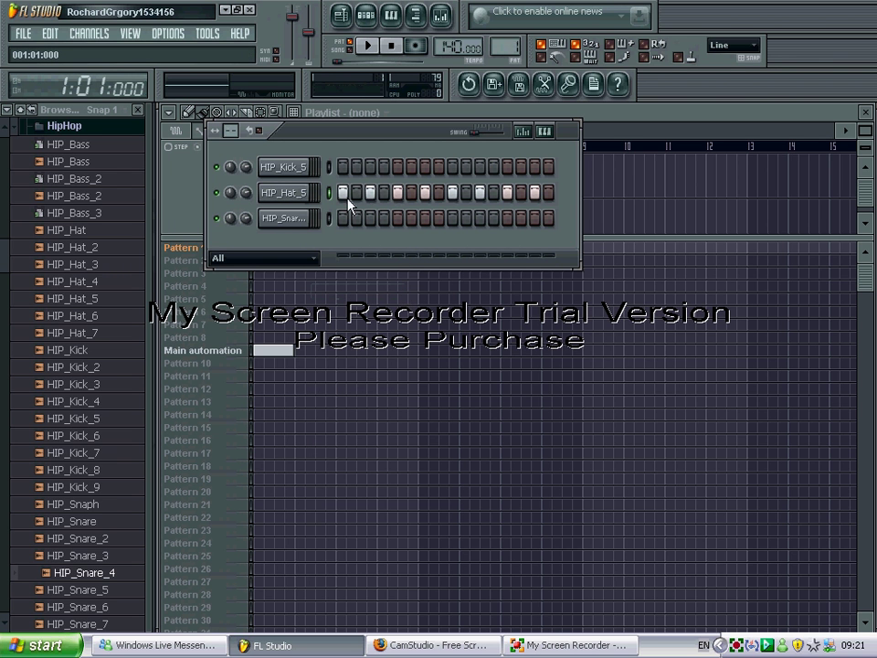
left_click(375, 51)
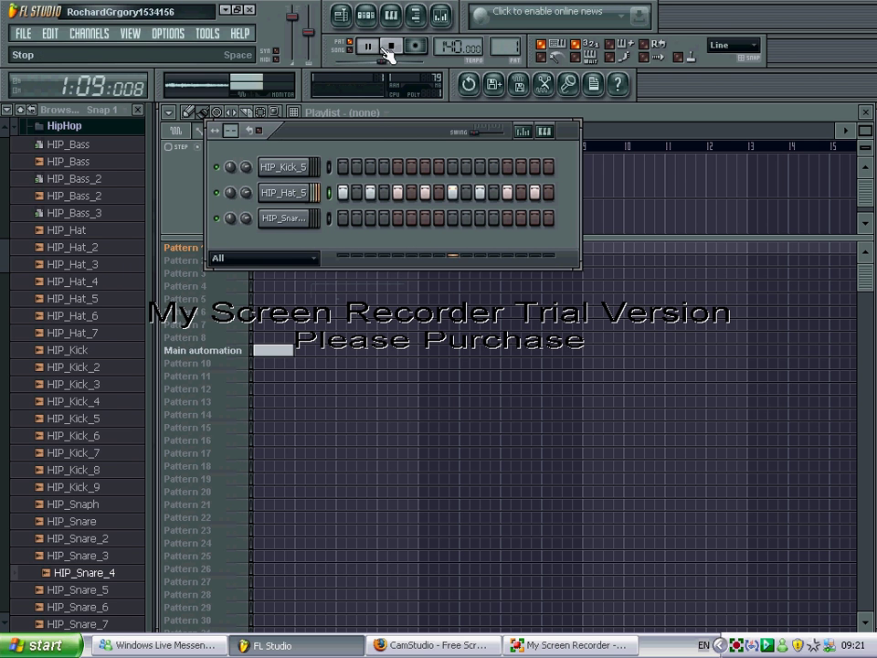
left_click(398, 52)
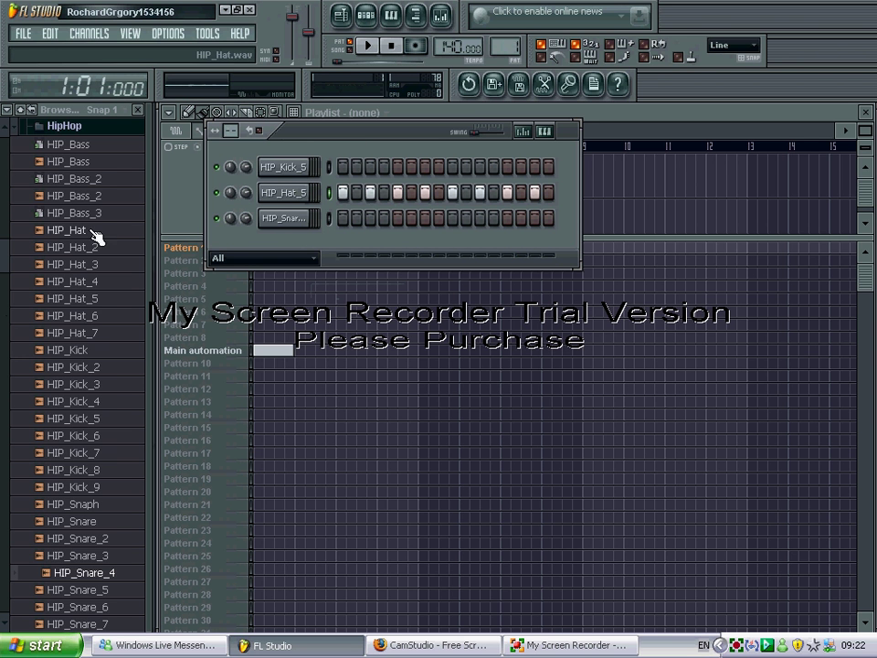
Step: Add a kick on step 9 and snares on steps 5 and 13, then audition the beat
left_click_drag(101, 217, 167, 217)
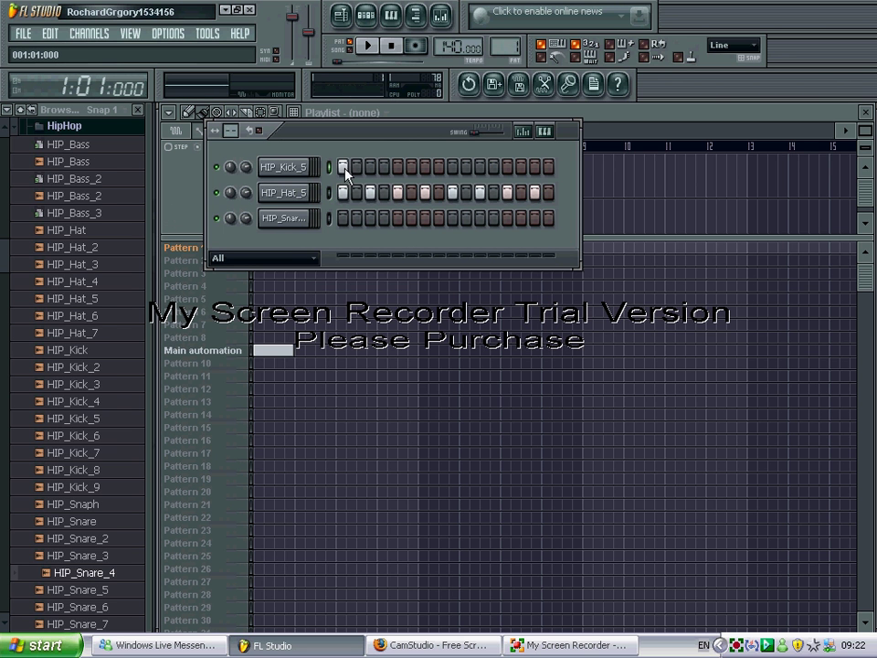
left_click(454, 168)
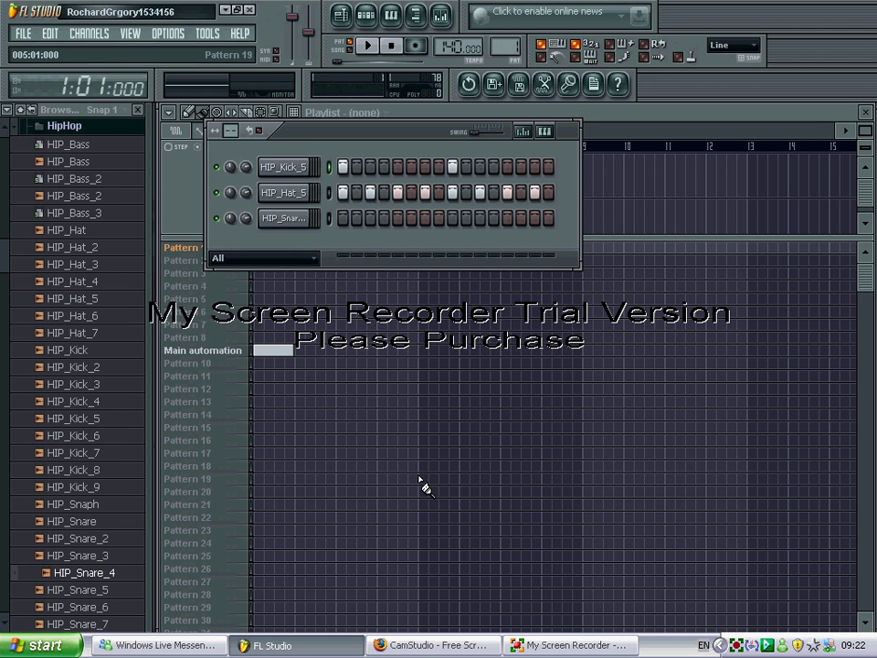
left_click(398, 219)
left_click(514, 224)
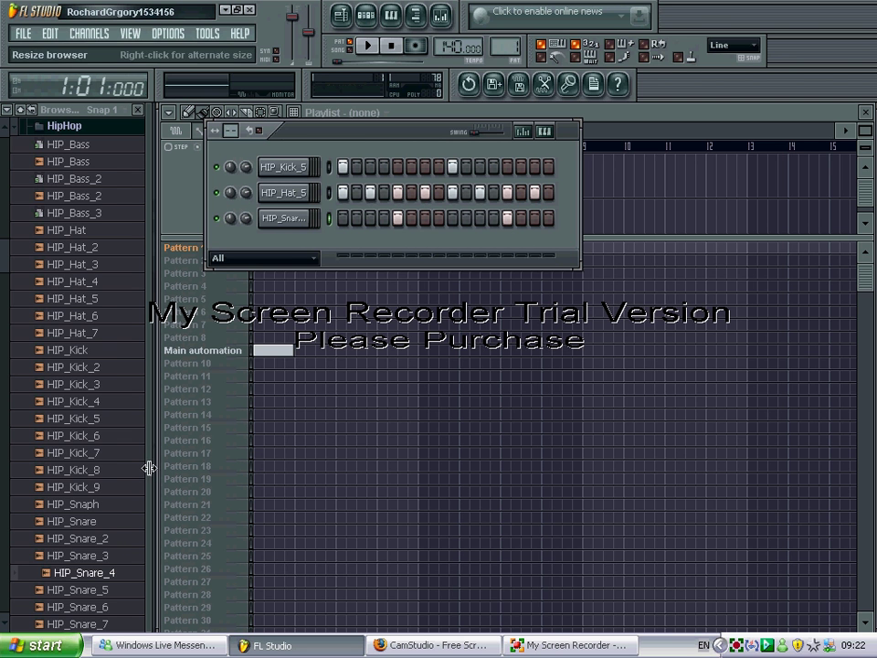
left_click(370, 47)
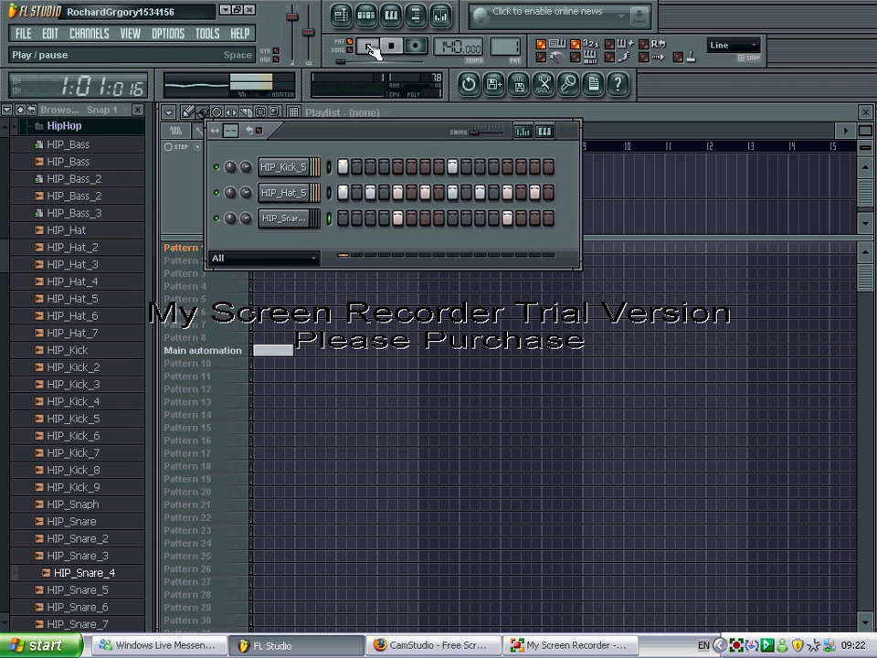
left_click(395, 49)
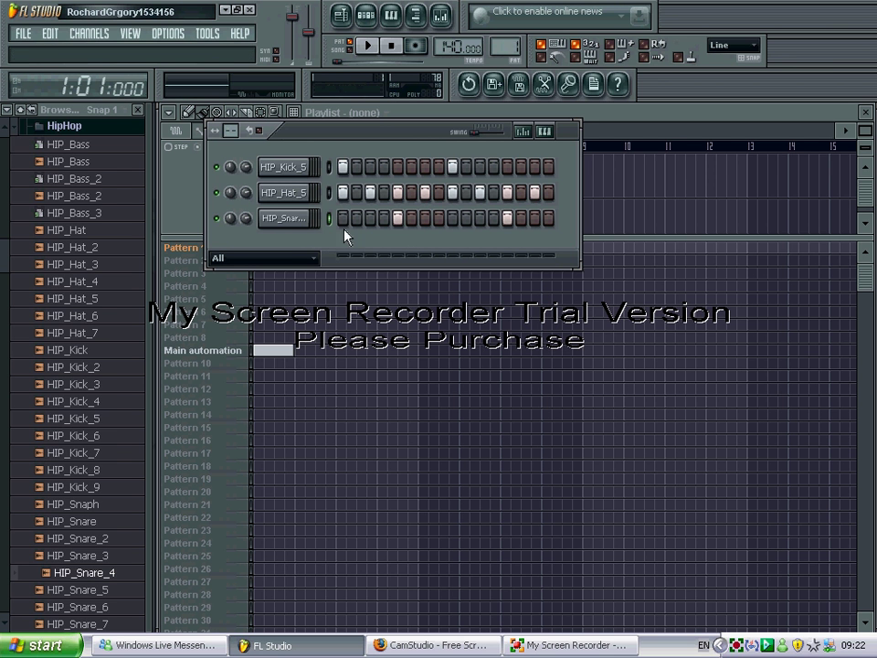
Step: Add kick hits on steps 4 and 15 while replaying the beat
left_click(385, 167)
left_click(368, 45)
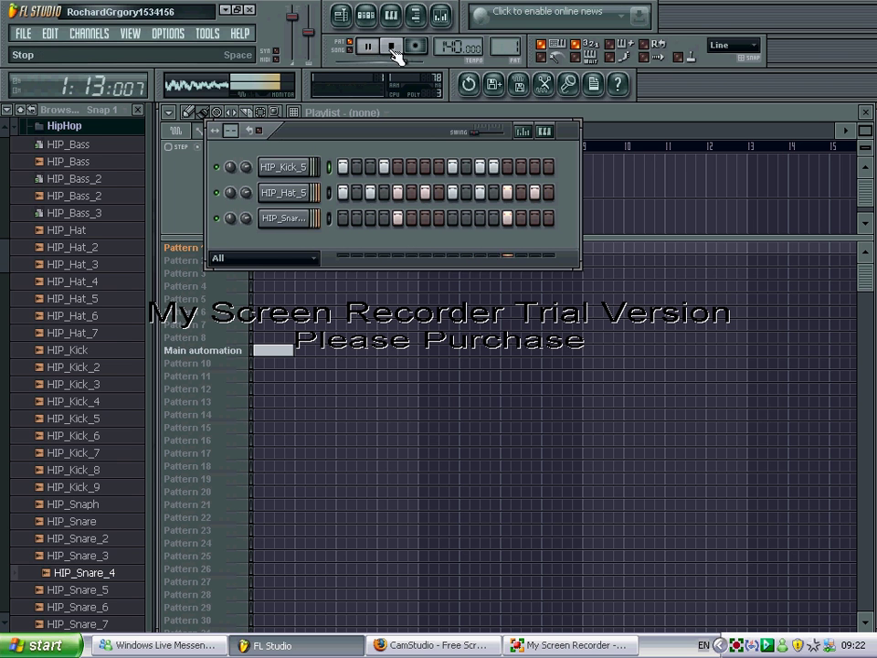
left_click(535, 167)
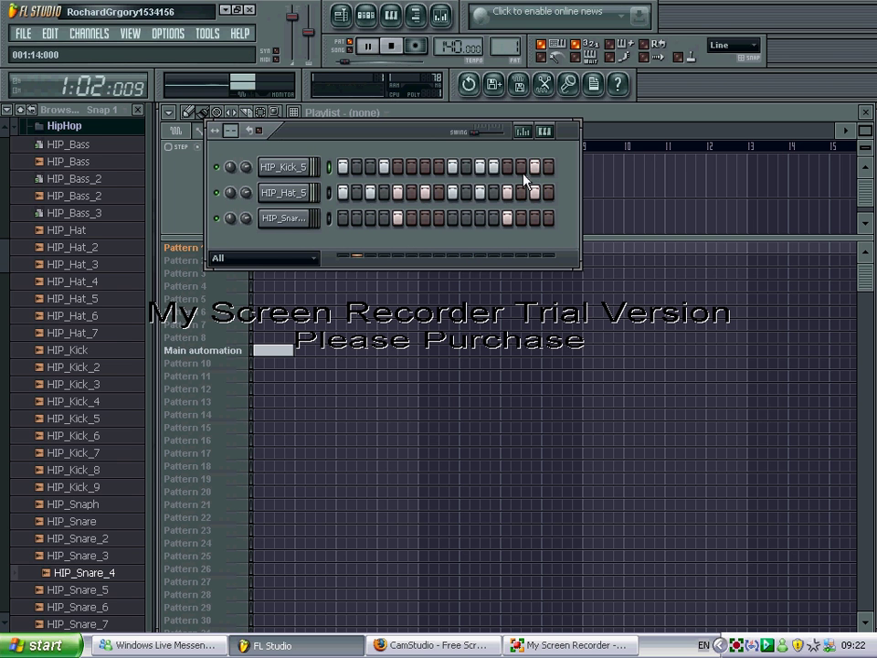
Step: Stop playback and drag DNC_OrionString from Packs > Dance into the step sequencer as a new channel
left_click(393, 46)
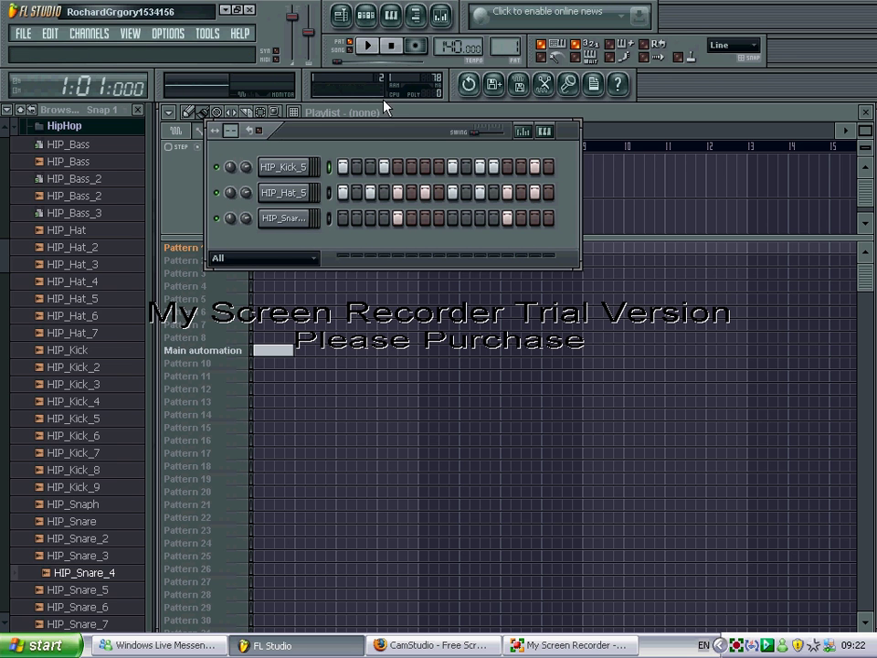
left_click(64, 128)
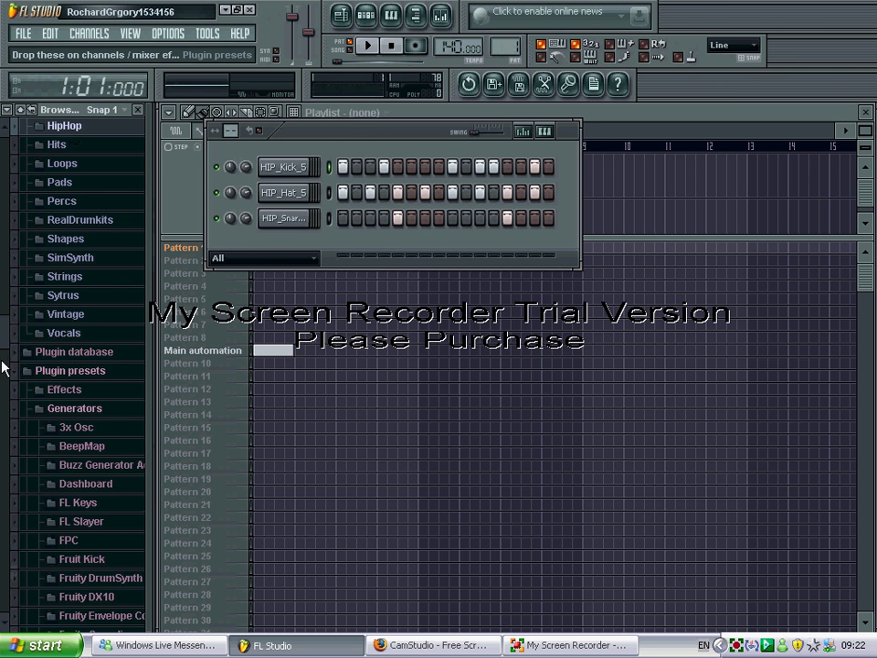
left_click_drag(5, 346, 10, 216)
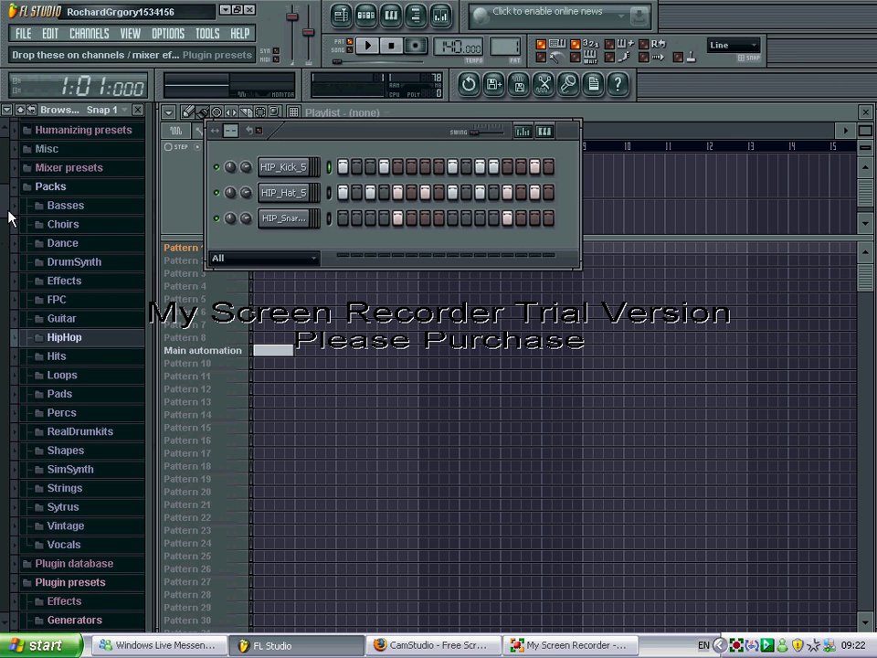
left_click(88, 245)
scroll(83, 292, "down", 3)
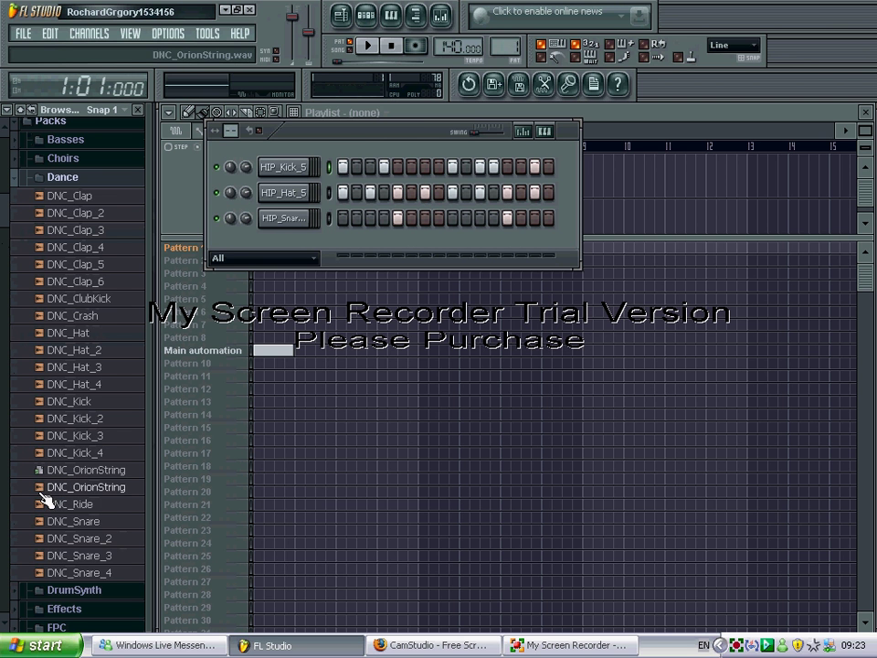
left_click_drag(55, 492, 274, 245)
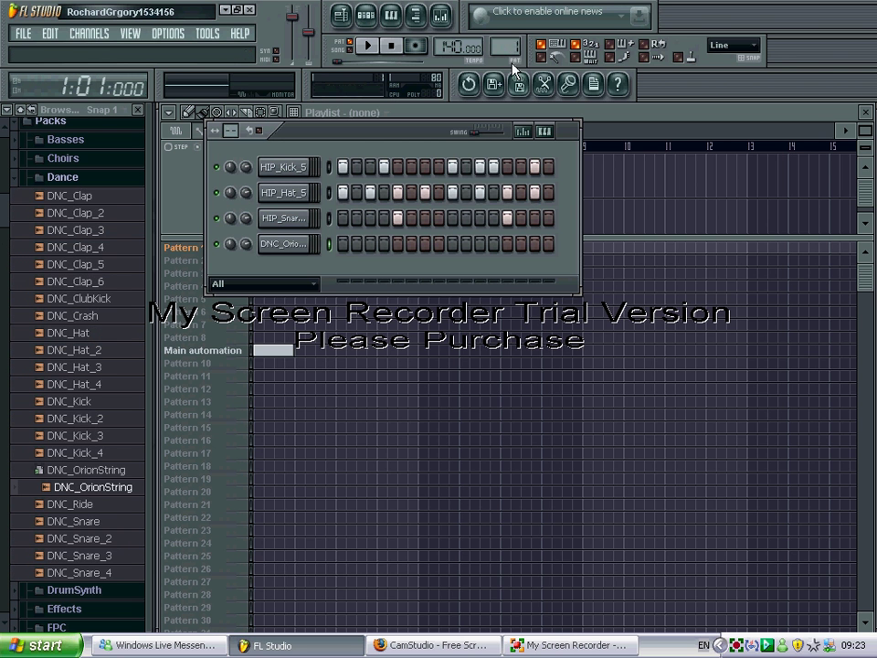
Step: Switch to pattern 2 and open the DNC_OrionString channel's piano roll
scroll(505, 45, "up", 1)
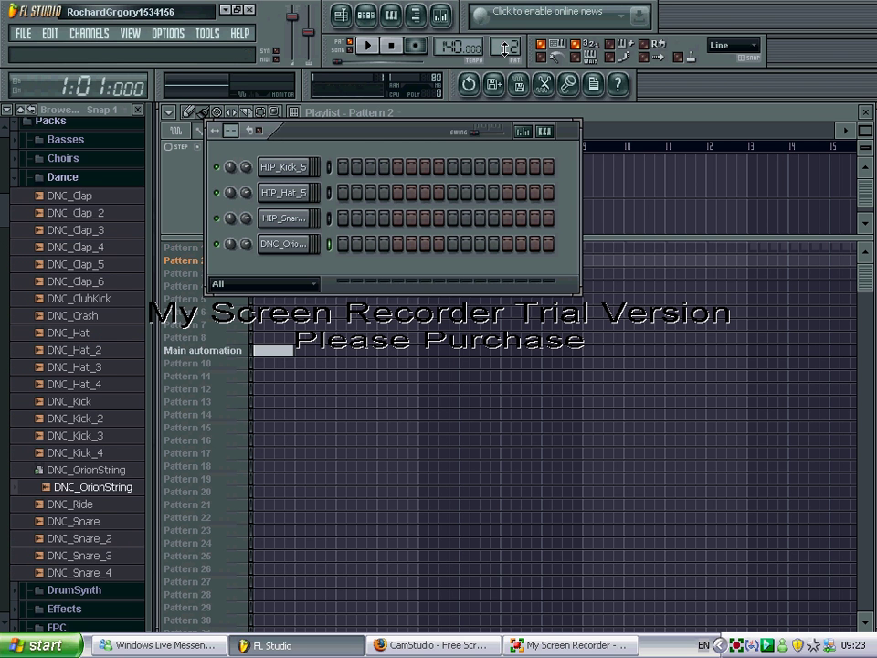
right_click(277, 249)
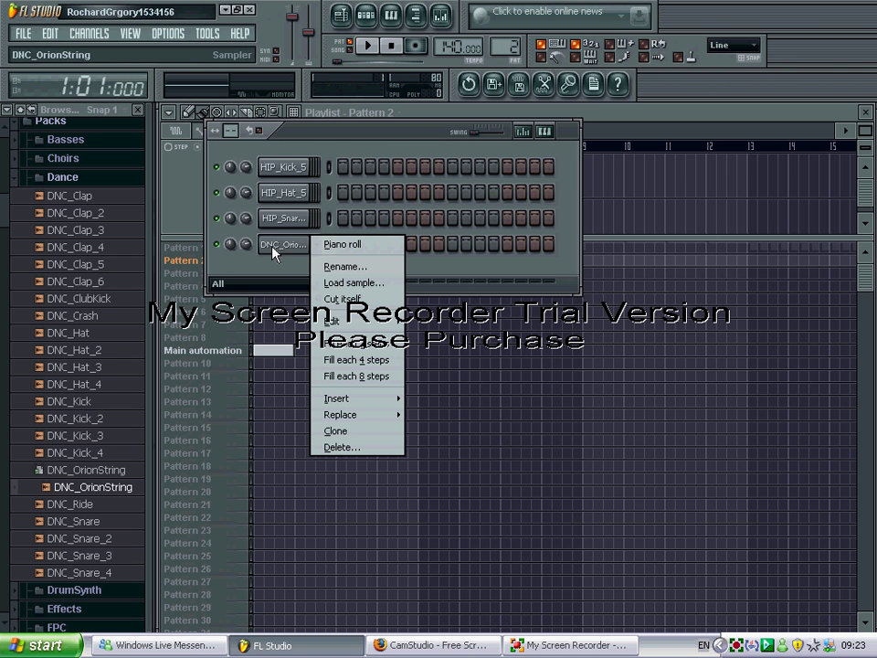
left_click(330, 248)
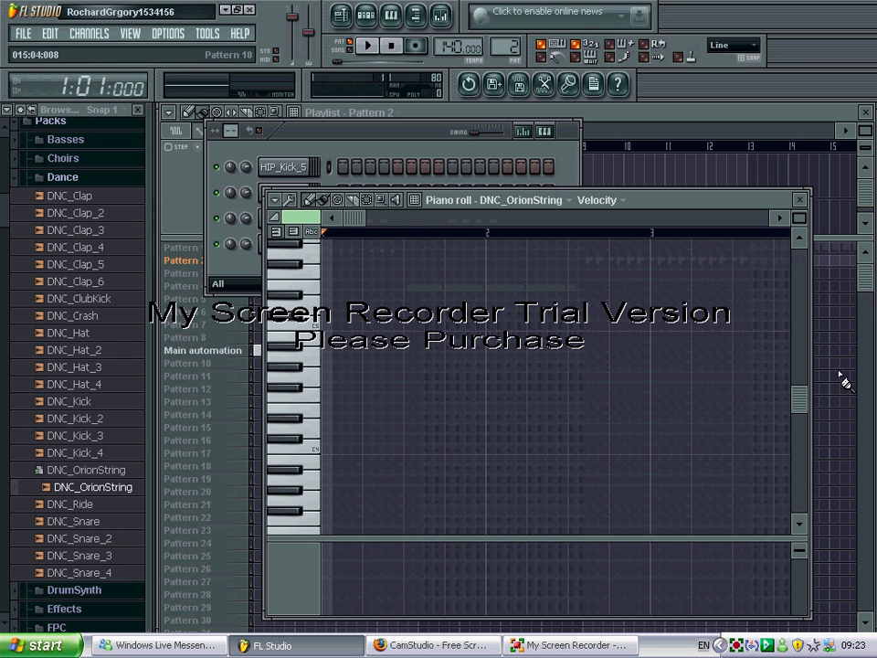
Step: Set the piano roll's note snapping to Cell
mouse_move(805, 399)
left_mouse_down()
mouse_move(797, 388)
mouse_move(793, 464)
mouse_move(797, 392)
left_mouse_up()
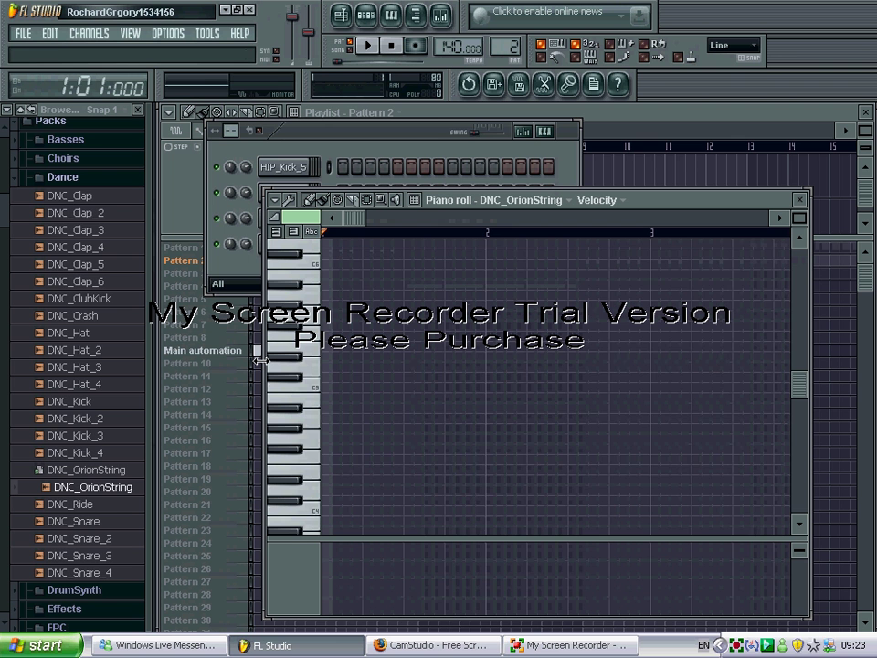
left_click(302, 456)
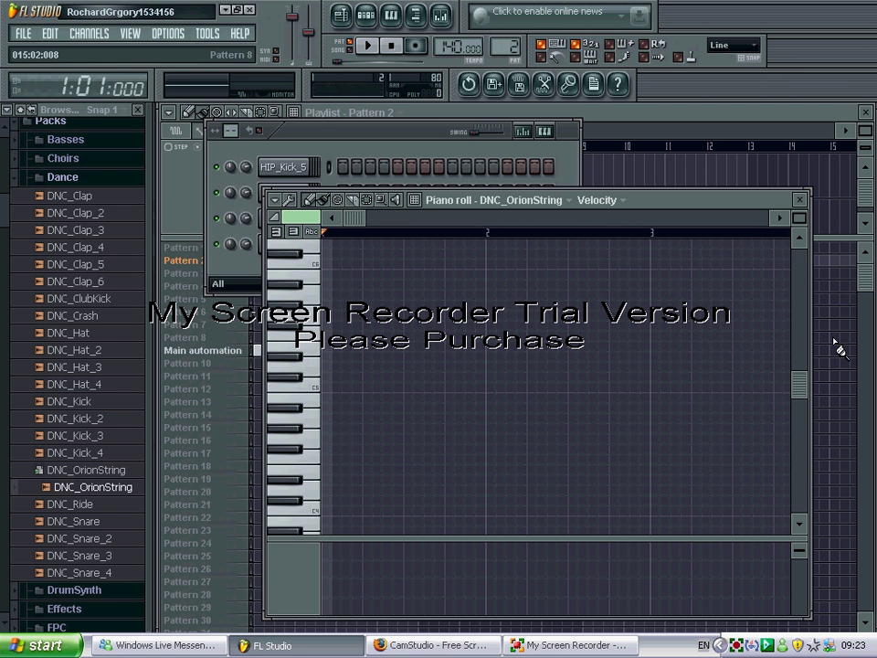
left_click_drag(803, 395, 803, 380)
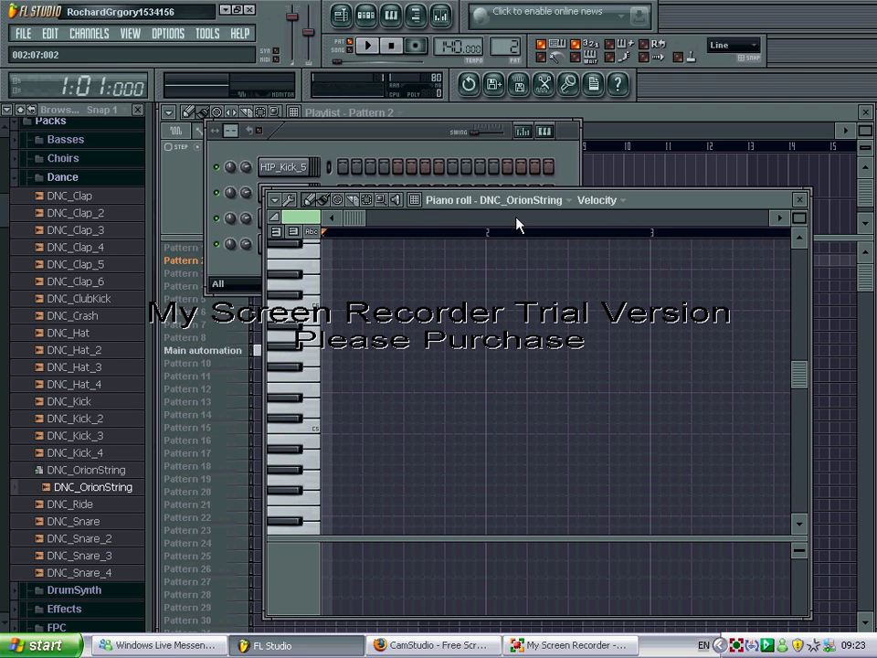
left_click(415, 201)
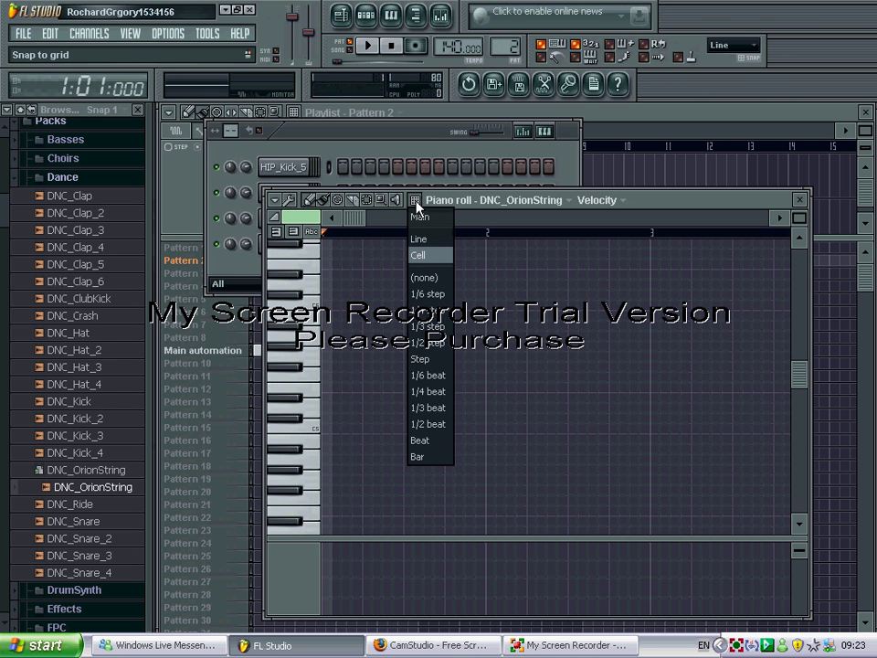
left_click(420, 256)
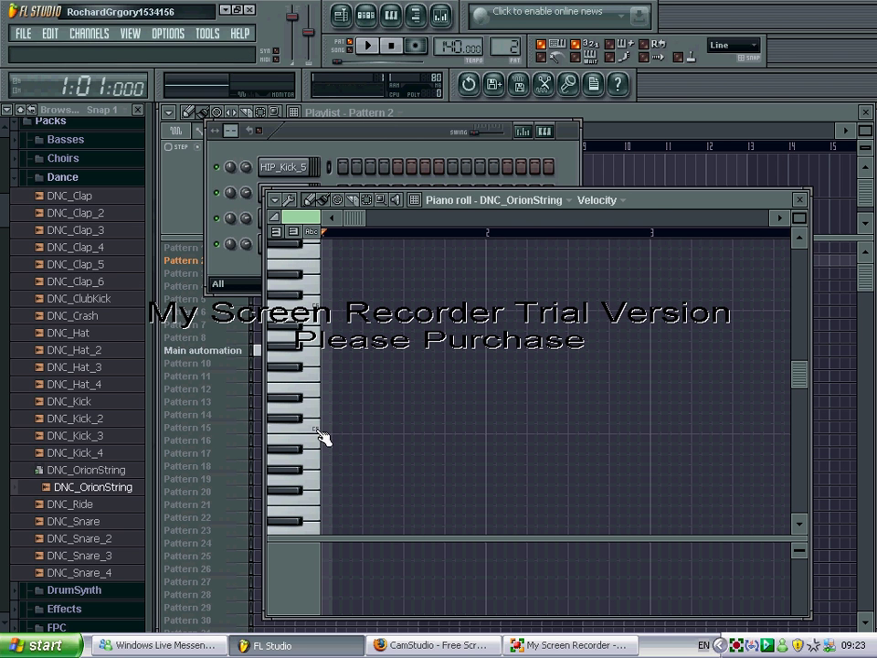
Step: Place short notes around C5 at the pattern start, removing a stray C6 note
left_click_drag(651, 208, 621, 176)
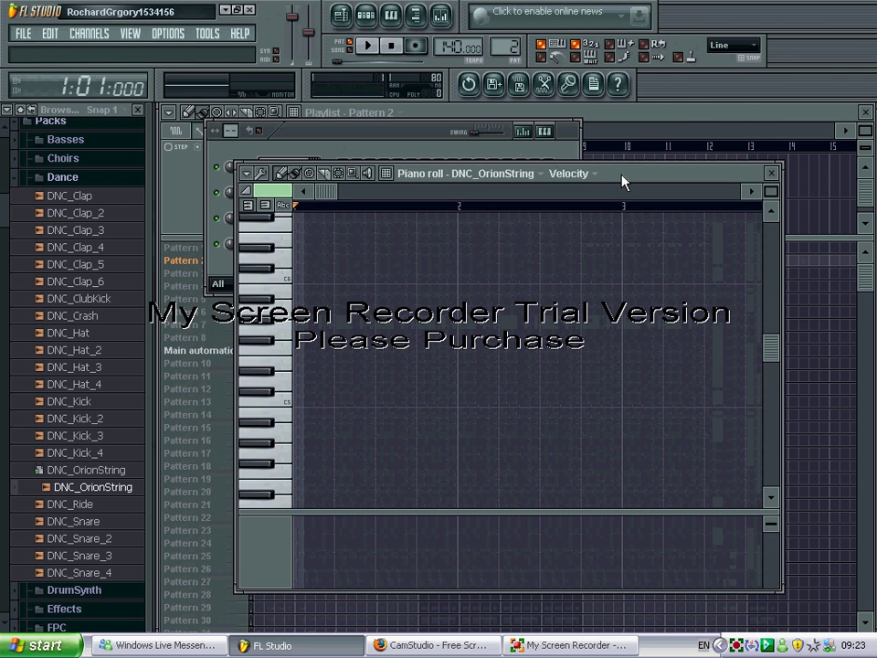
left_click(300, 279)
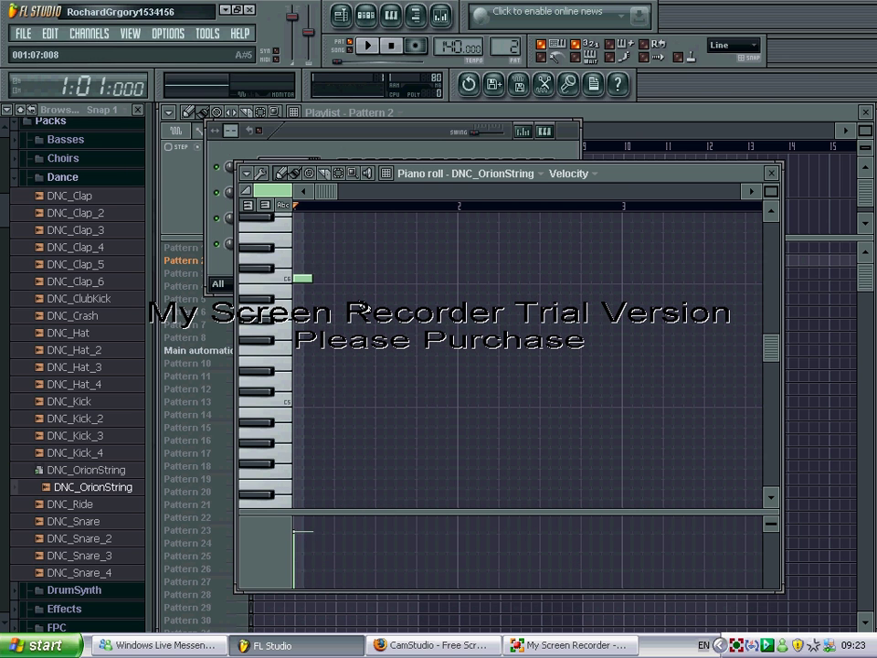
right_click(303, 284)
scroll(302, 370, "down", 2)
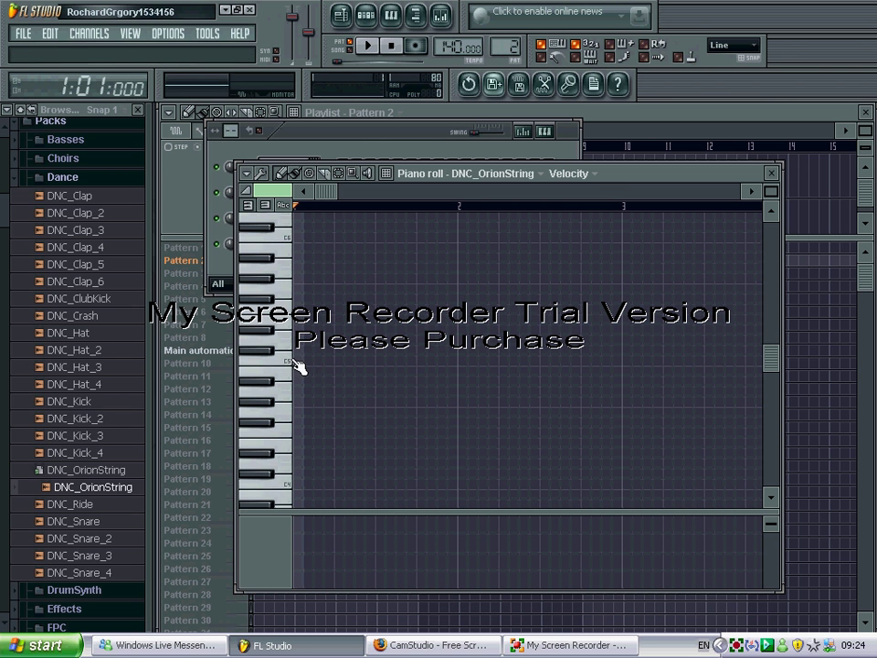
left_click(301, 361)
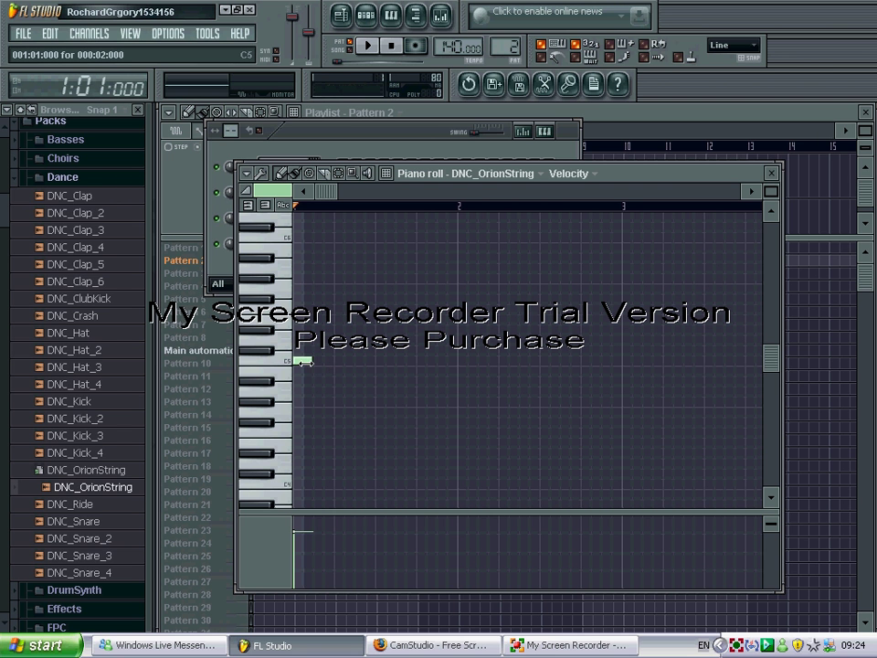
left_click_drag(309, 362, 303, 362)
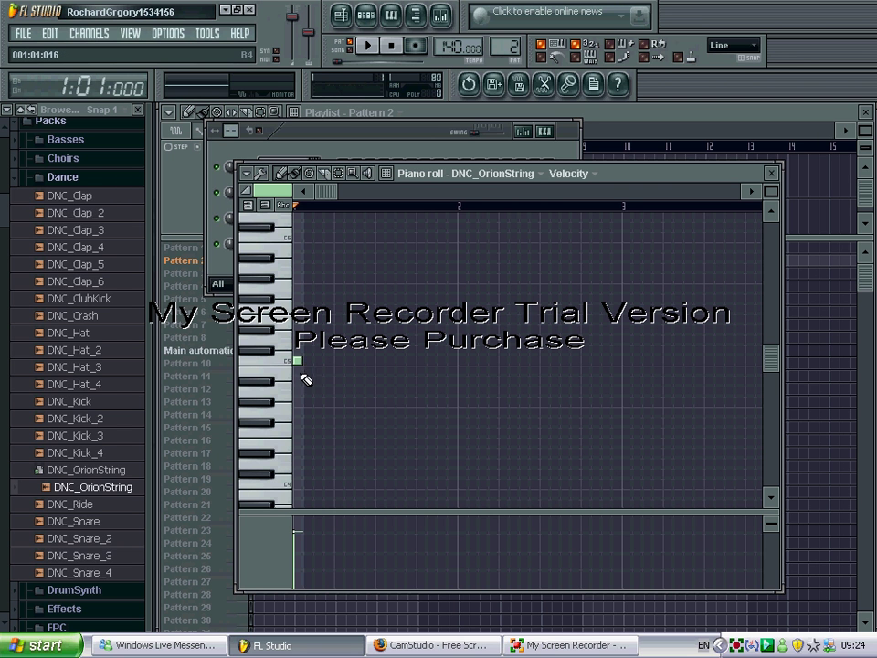
left_click(308, 370)
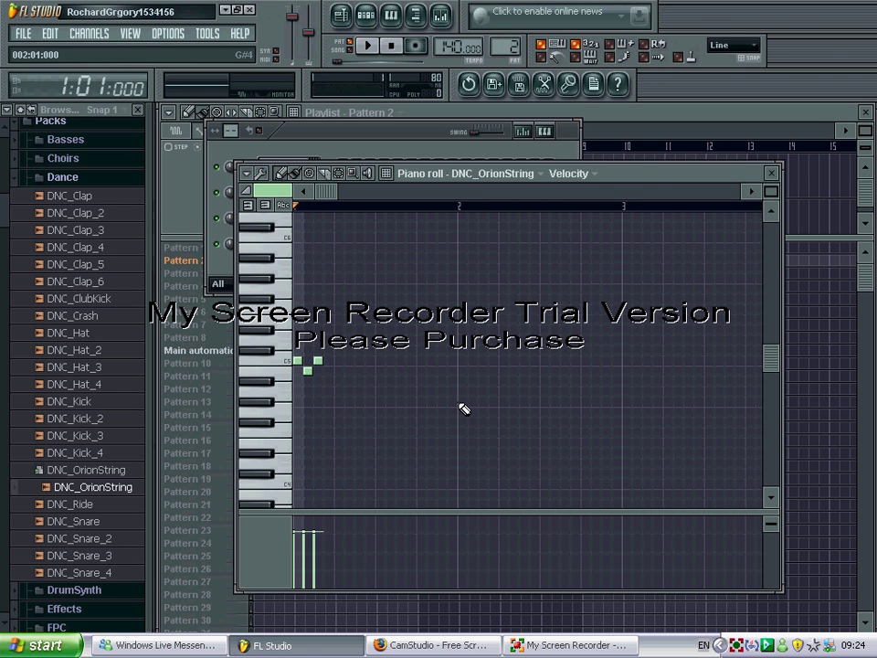
left_click(318, 361)
Step: Add a long F4 note and a longer note just above it, then play the melody
left_click(339, 435)
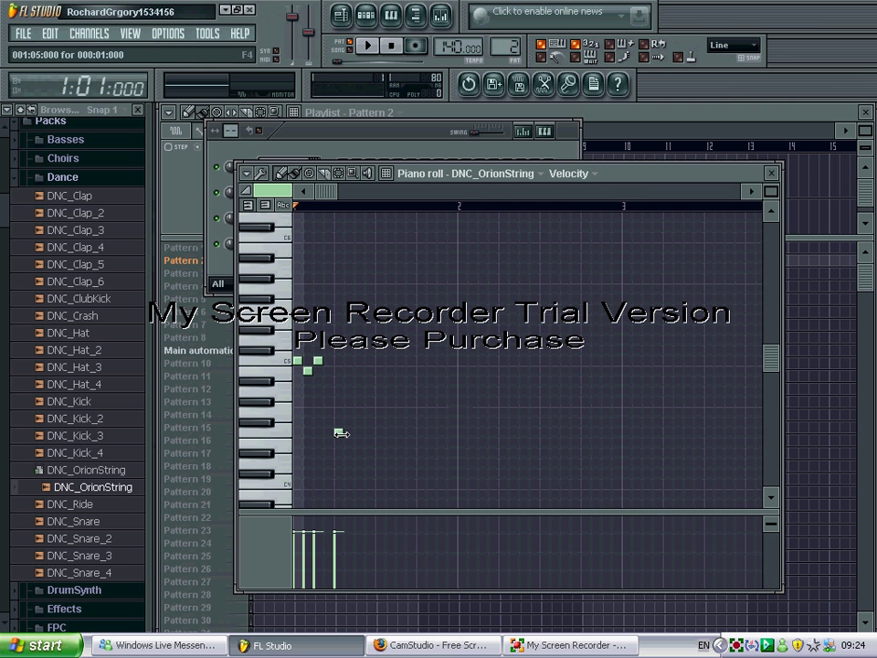
left_click_drag(341, 433, 414, 435)
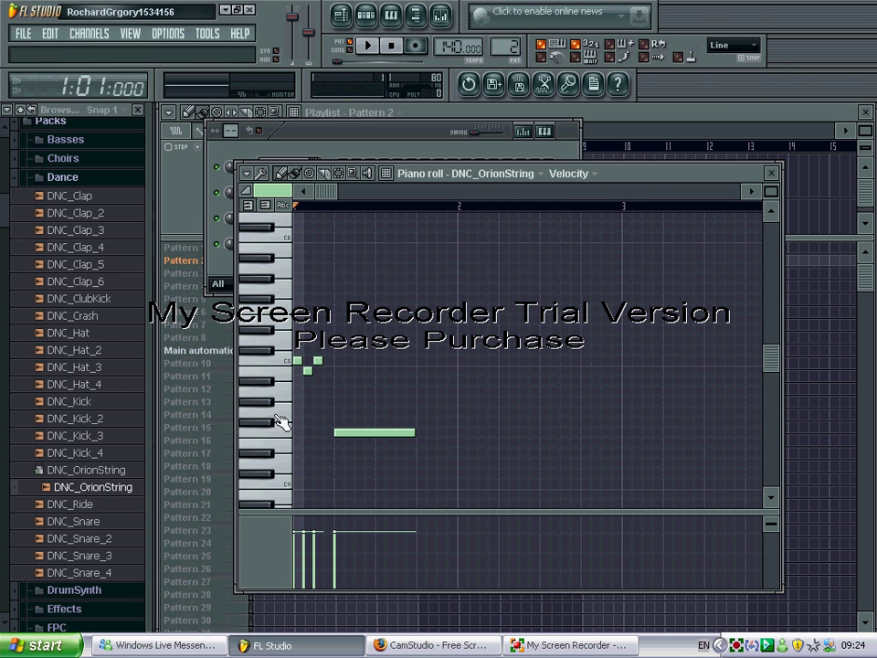
left_click(421, 412)
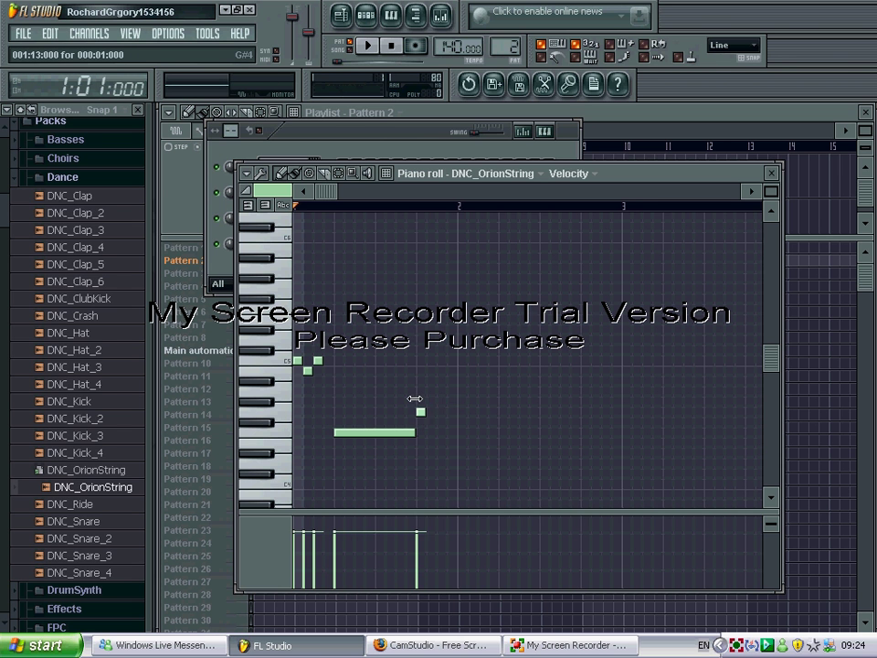
left_click_drag(414, 398, 453, 401)
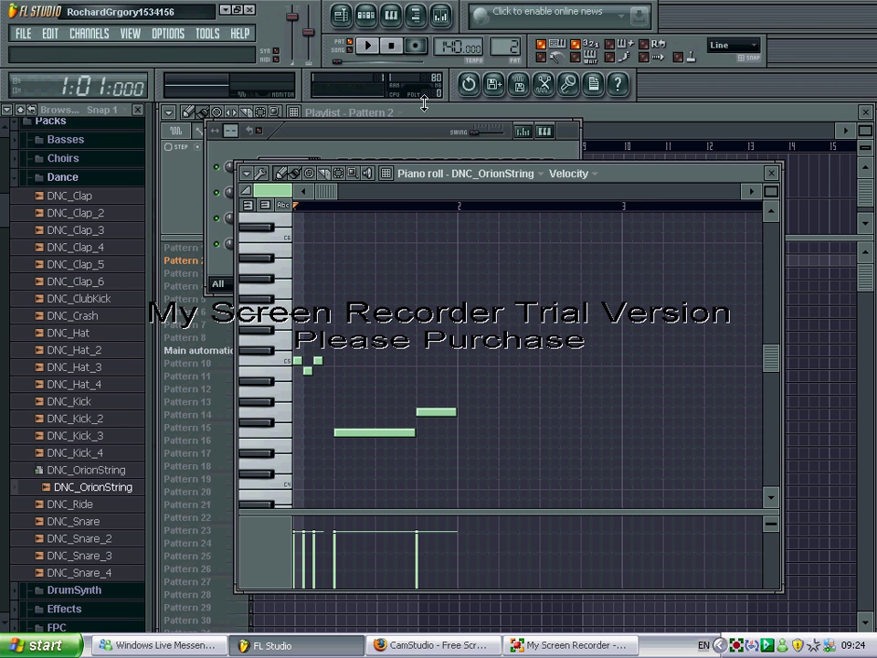
left_click(369, 48)
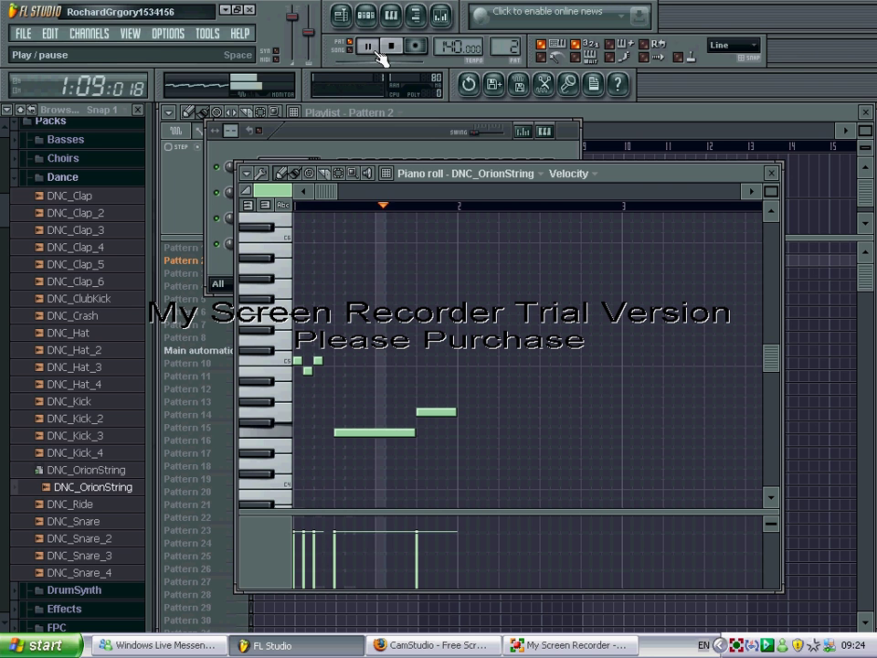
Step: Add a short note after the opening note and audition the melody
left_click(392, 46)
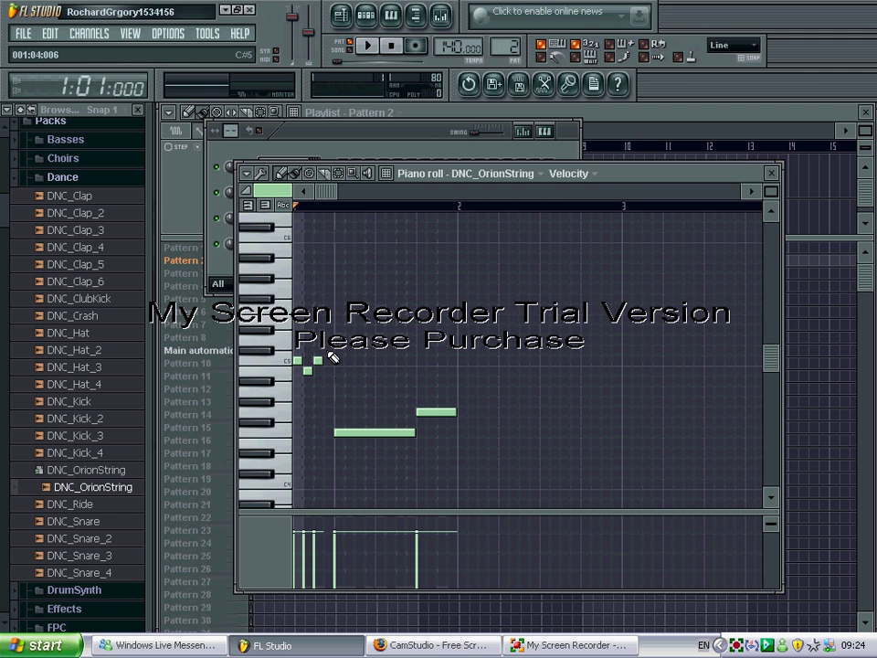
left_click(329, 358)
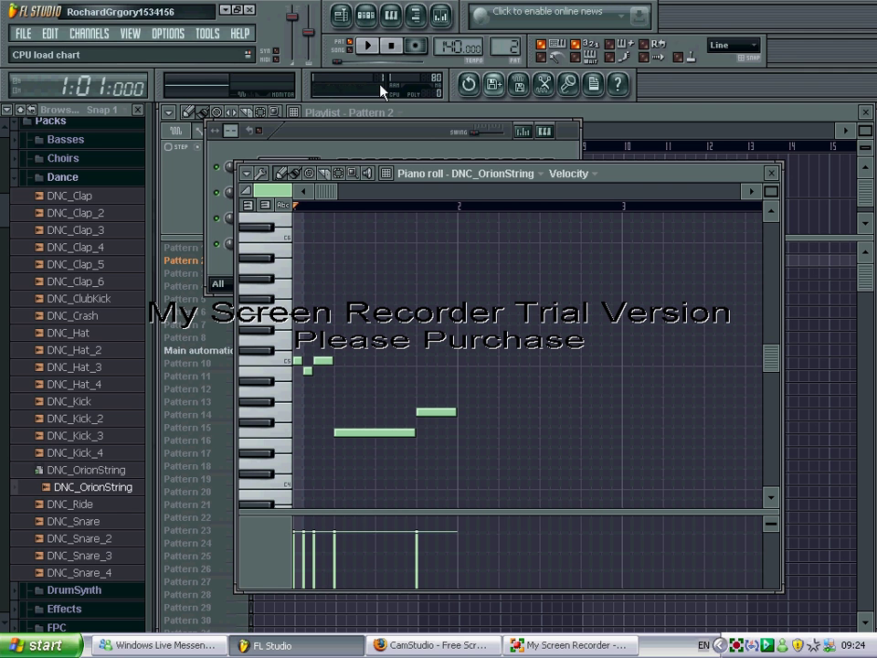
left_click(381, 51)
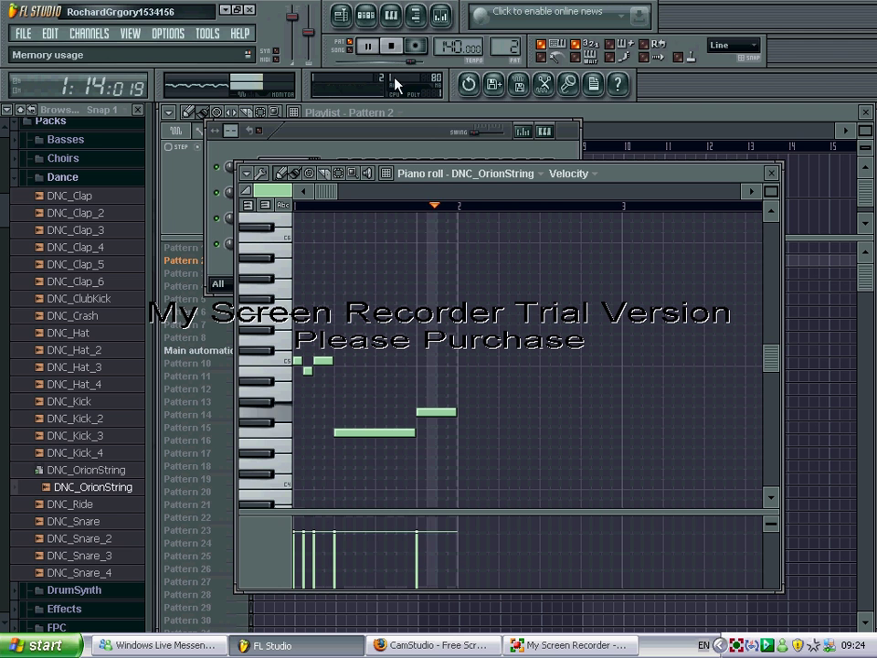
left_click(391, 46)
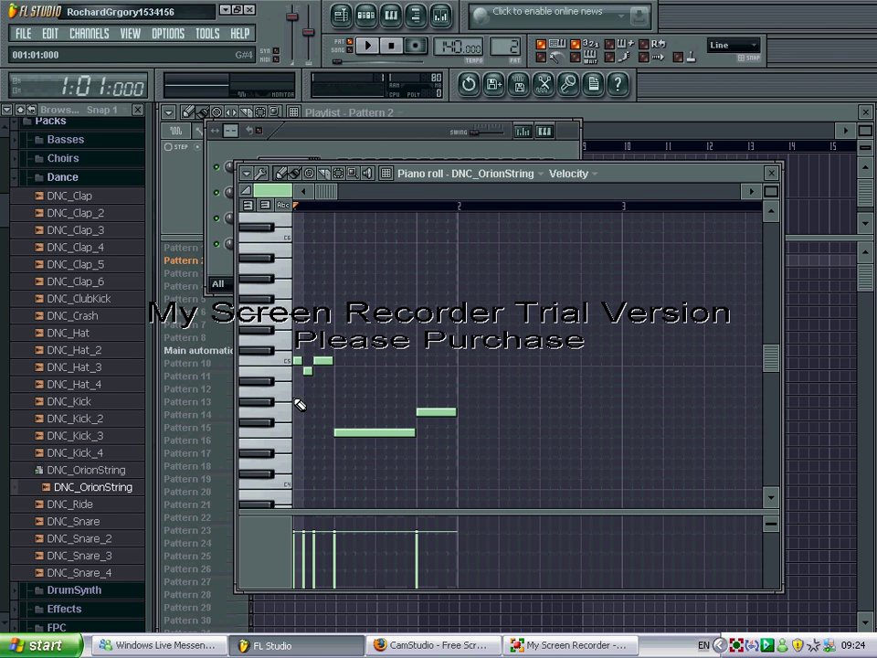
Step: Add a rising run of notes to the melody, lengthening the first, then play it back
left_click(459, 393)
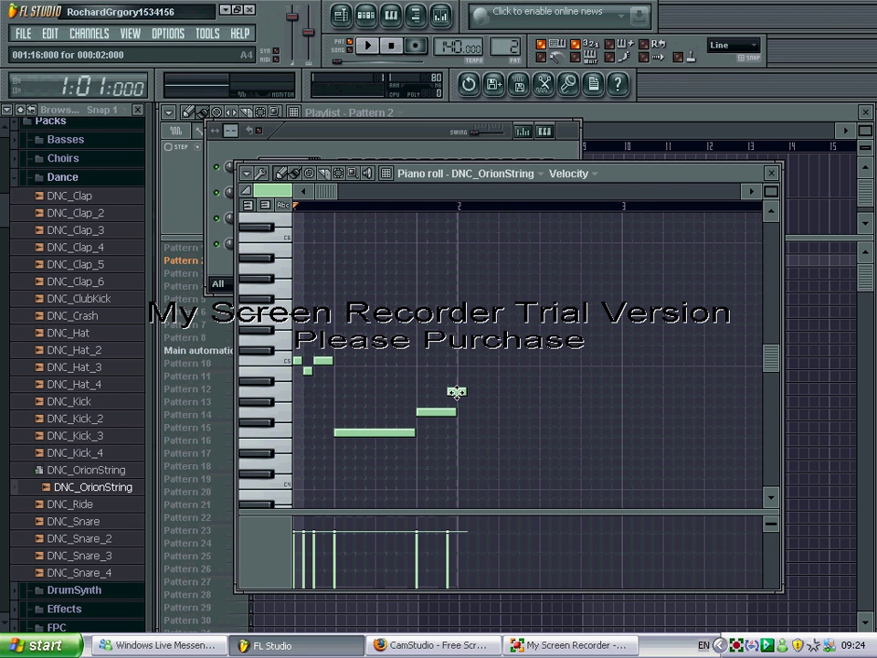
left_click_drag(474, 392, 480, 391)
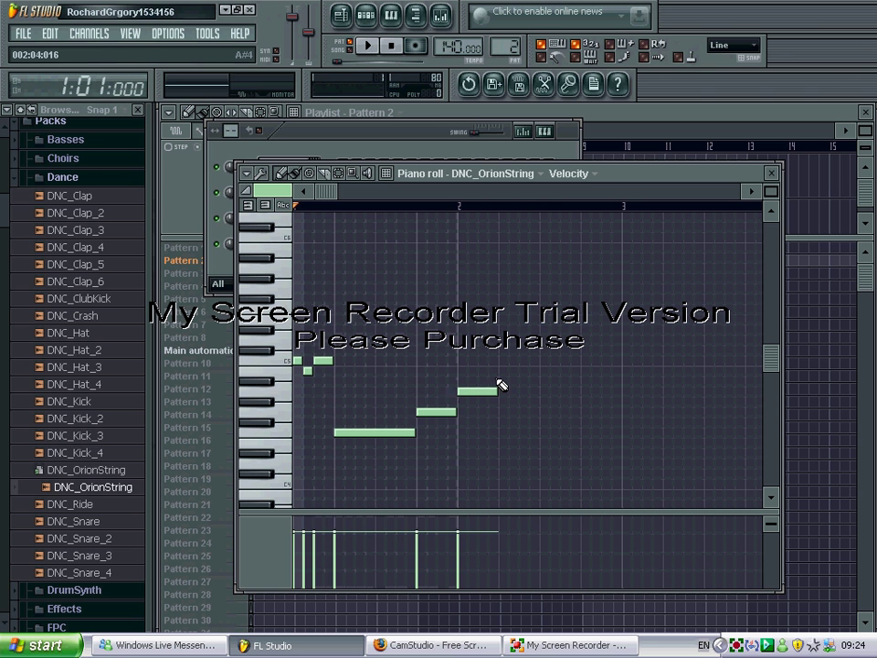
left_click(505, 373)
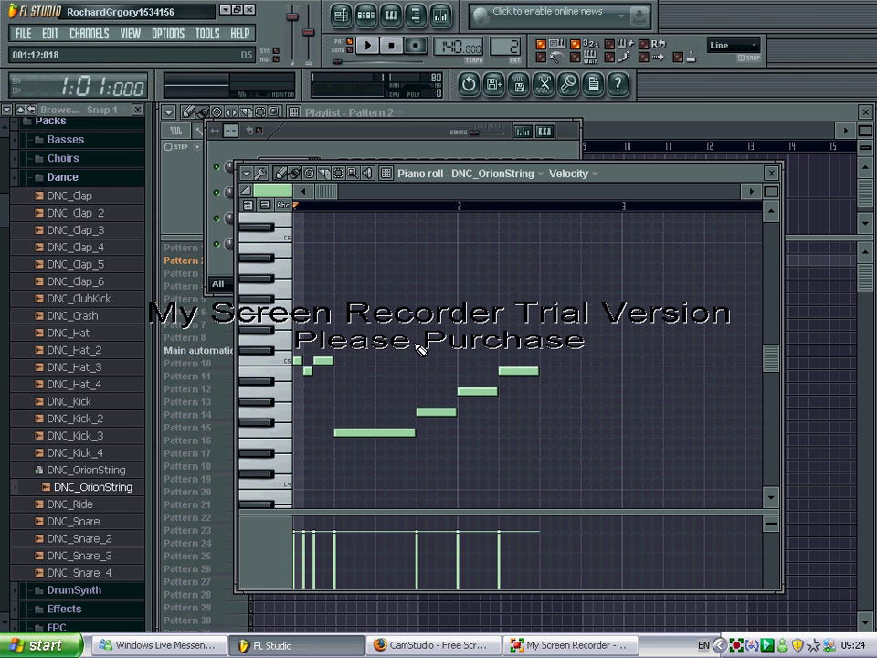
left_click(544, 360)
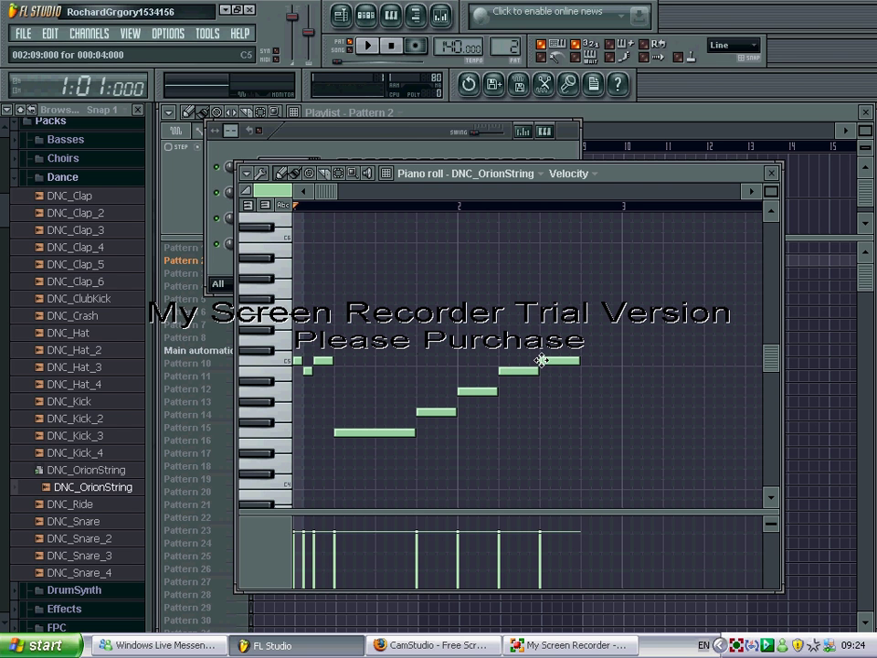
left_click(586, 341)
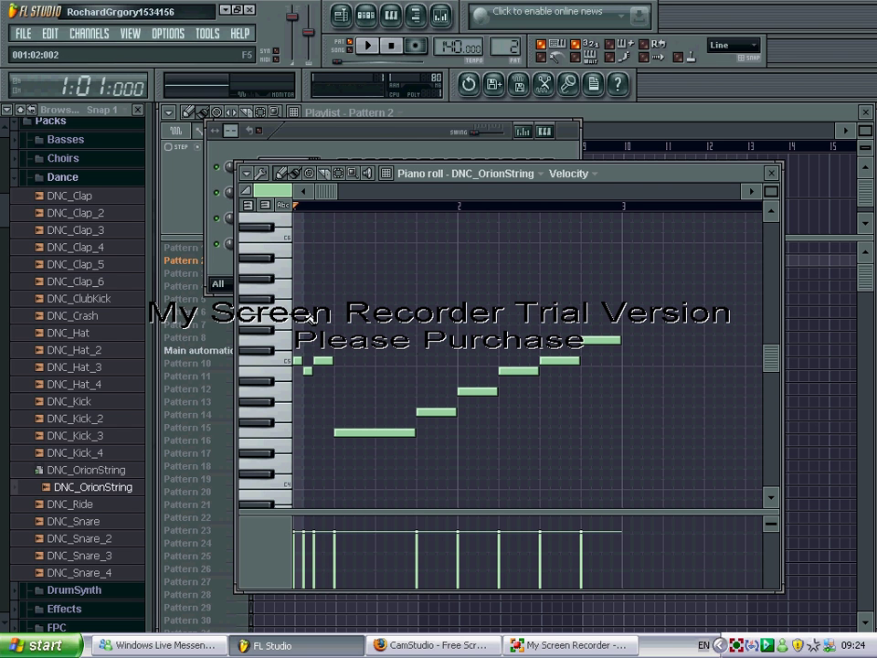
left_click(377, 49)
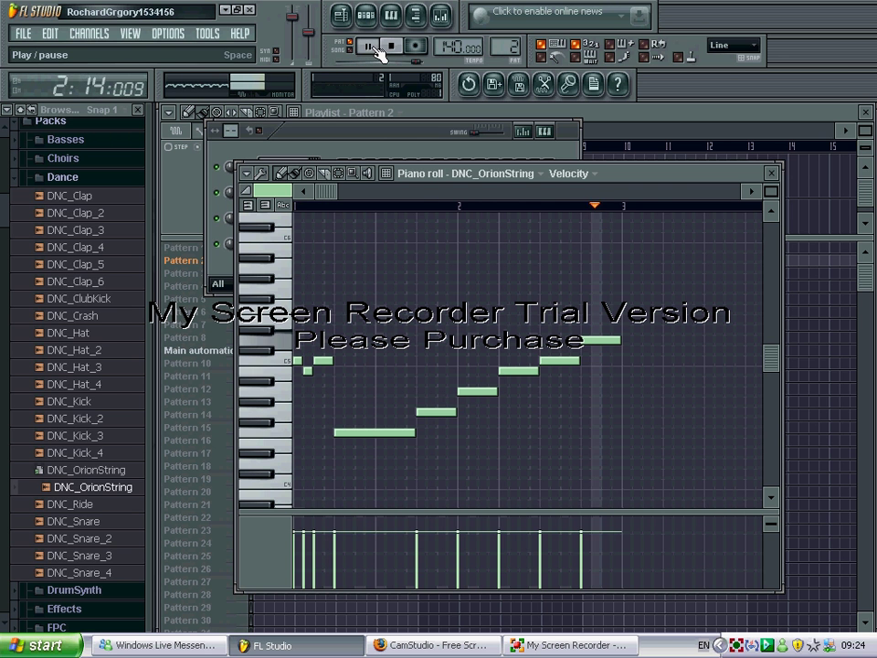
left_click(391, 46)
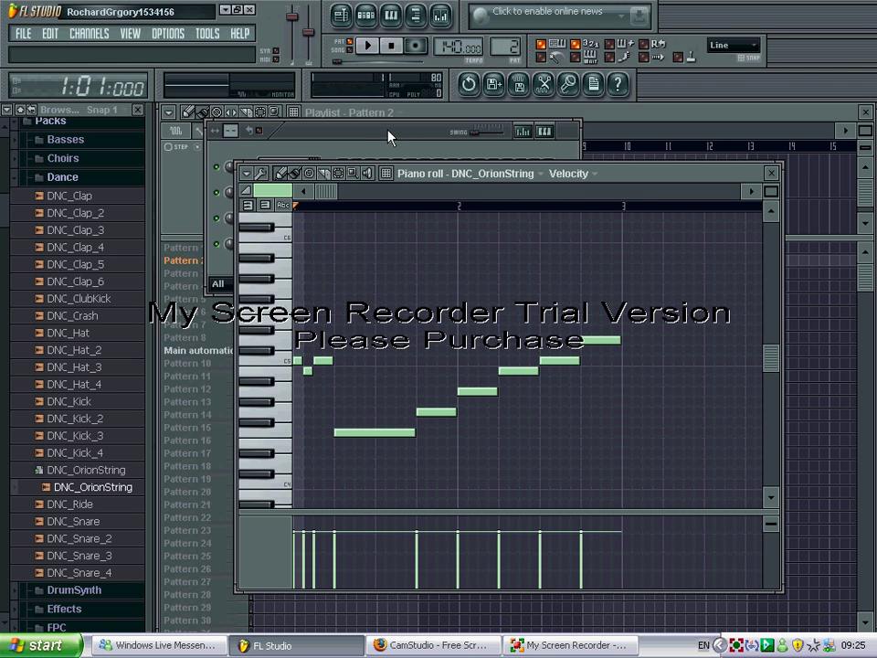
Step: Bring the playlist to the front and enlarge its pattern rows
left_click(389, 135)
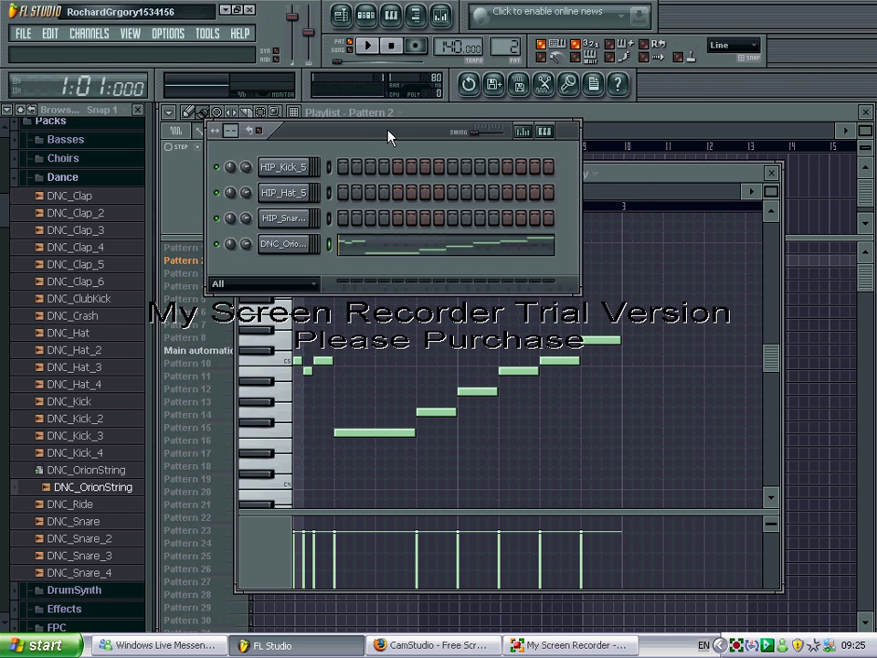
left_click(631, 122)
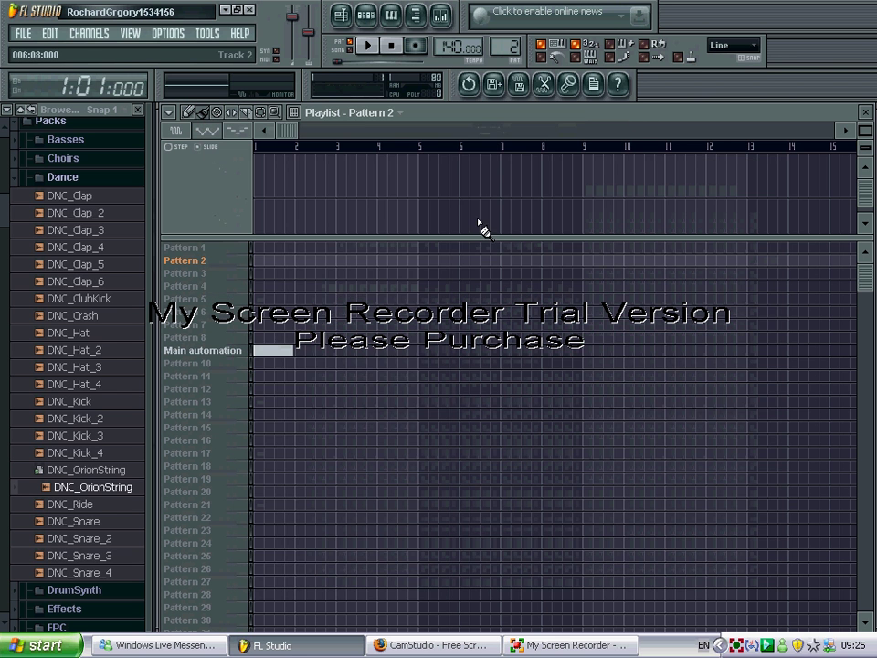
left_click(344, 16)
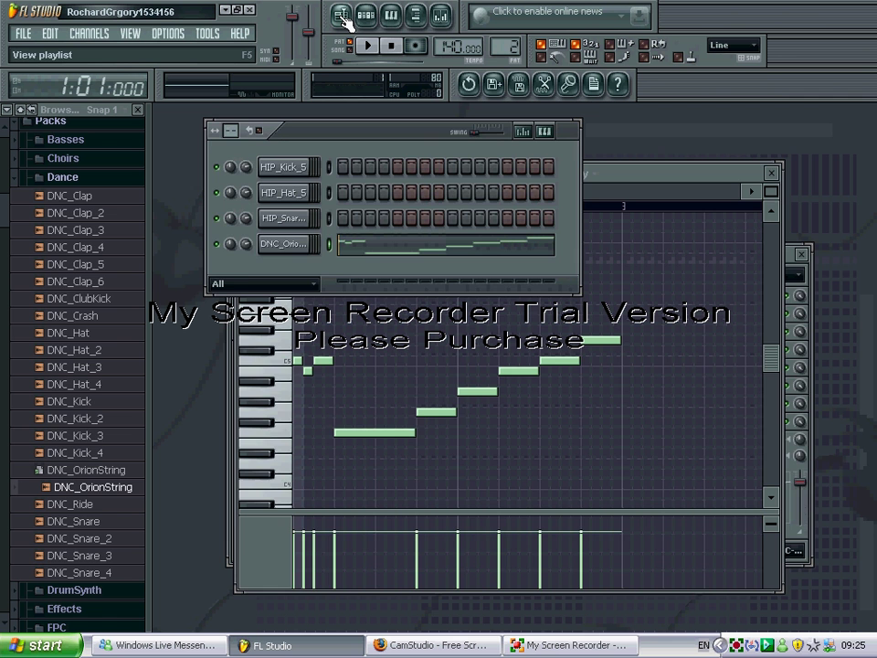
left_click(343, 17)
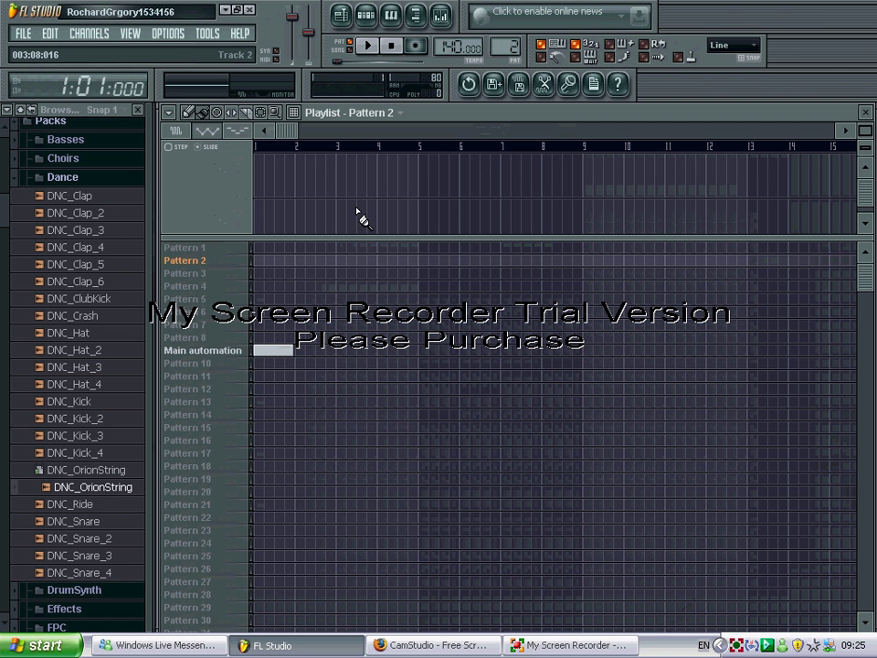
left_click_drag(365, 238, 371, 216)
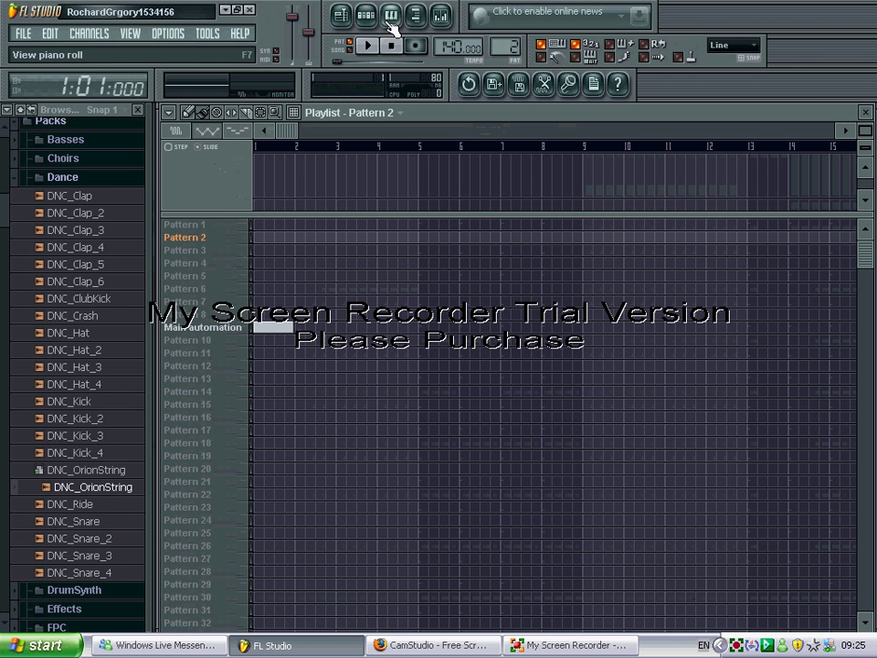
Step: Paint Pattern 1 across bars 1–2 and place a two-bar Pattern 2 block at the start, then play it
left_click_drag(508, 45, 508, 53)
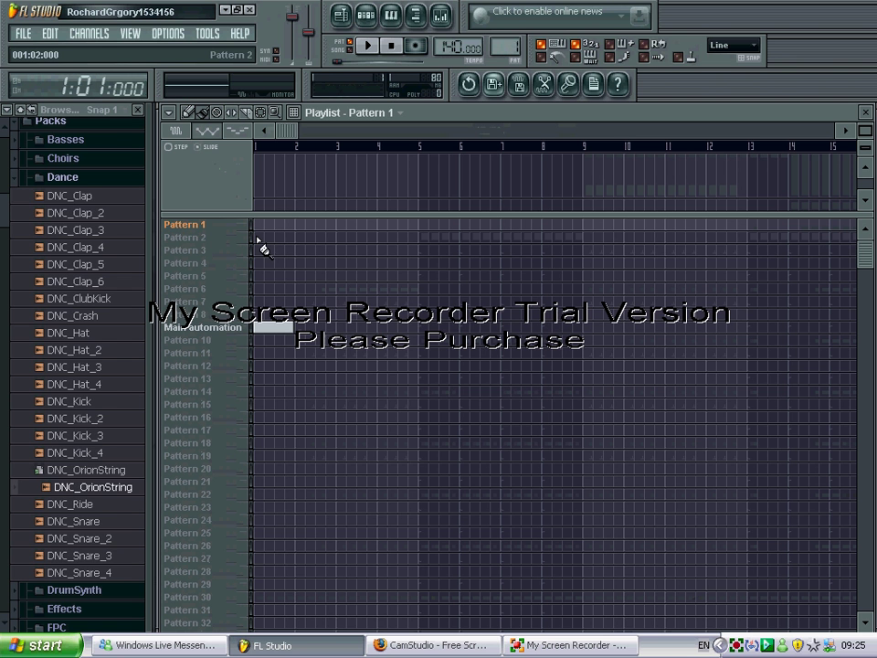
left_click_drag(259, 238, 303, 239)
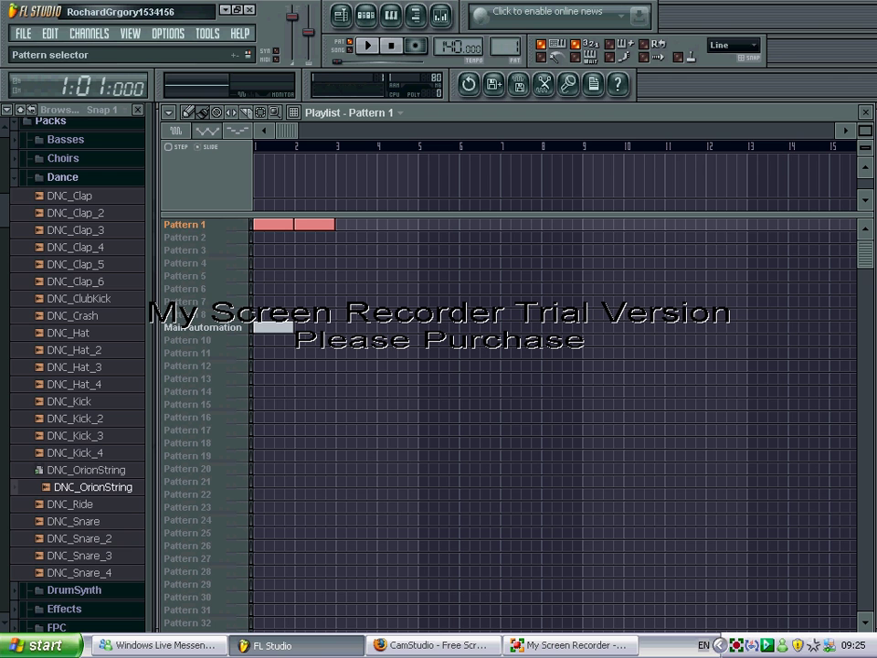
scroll(506, 47, "up", 1)
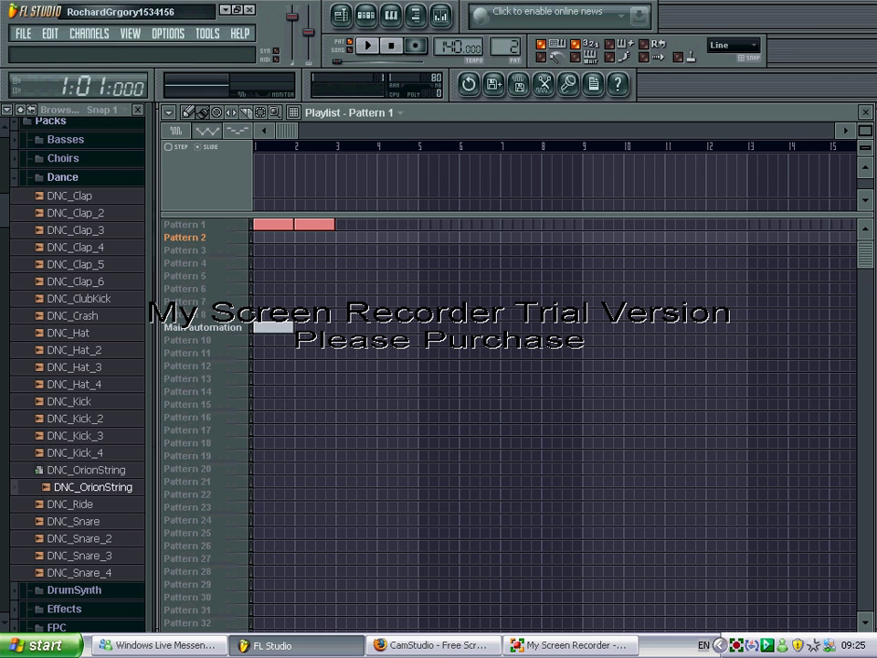
left_click(257, 239)
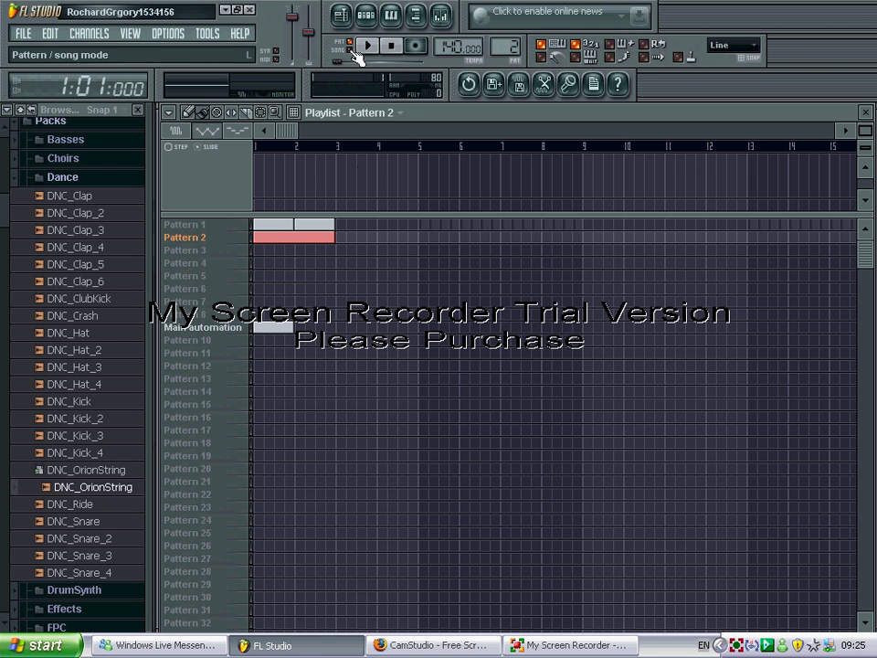
left_click(371, 49)
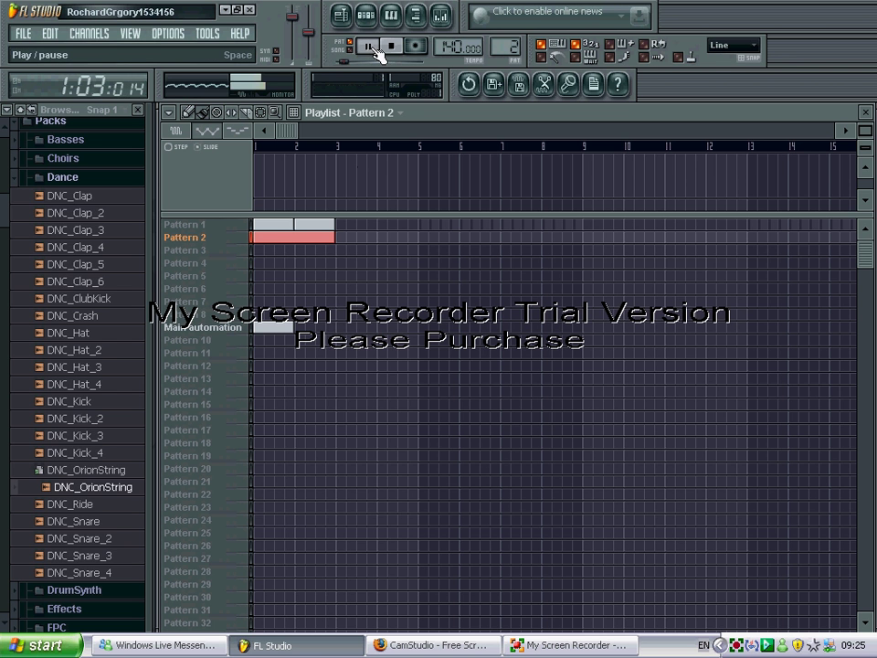
left_click(391, 46)
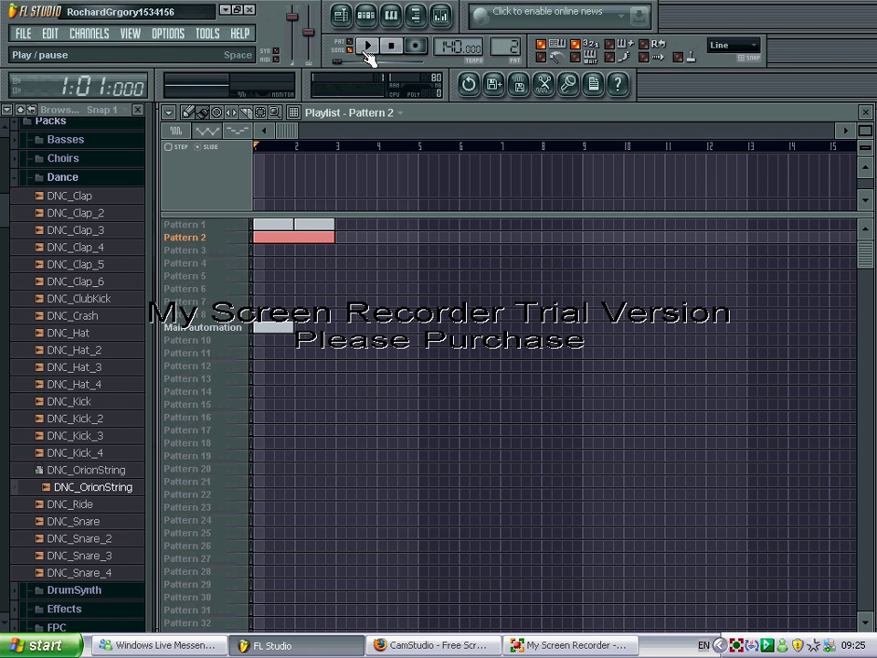
left_click(371, 48)
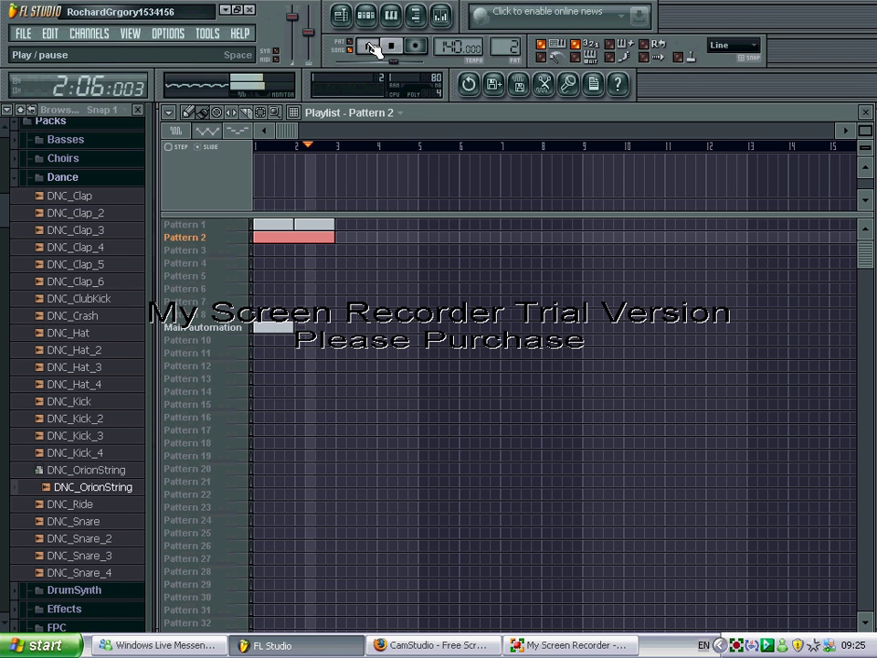
left_click(396, 49)
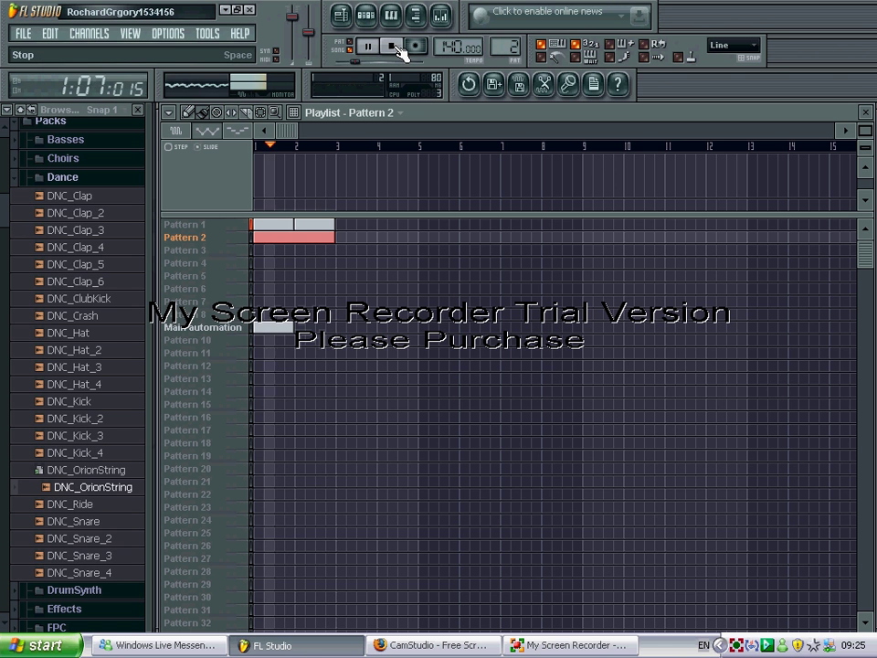
left_click(399, 49)
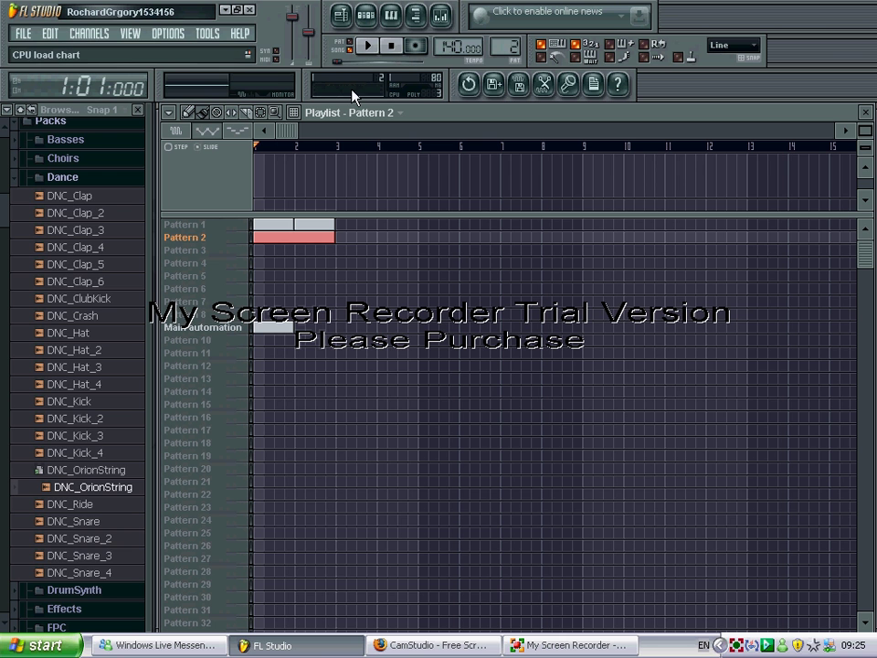
Step: Start the drum beat and clear the late kick steps from pattern 1
left_click(366, 15)
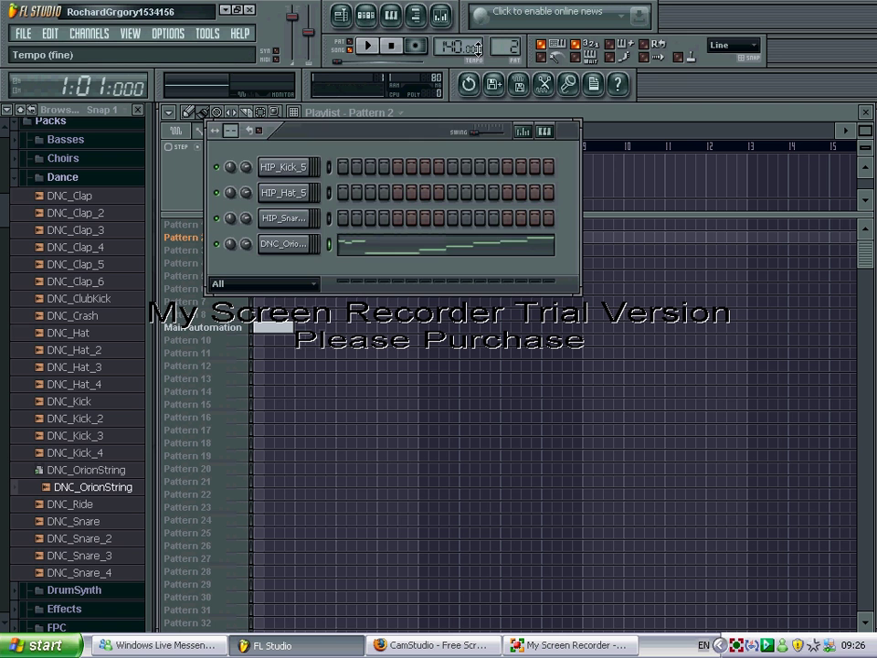
scroll(498, 48, "down", 1)
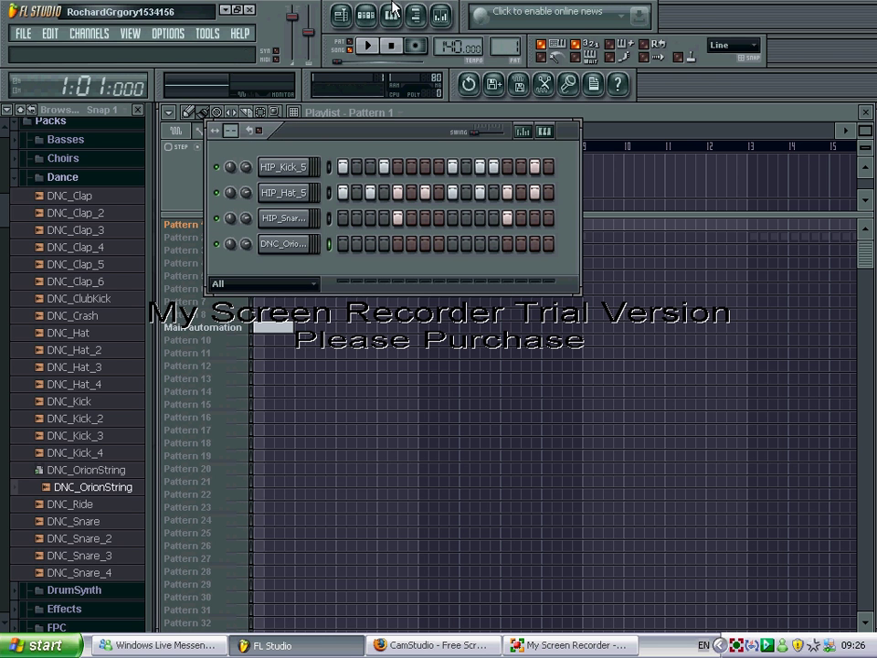
left_click(366, 48)
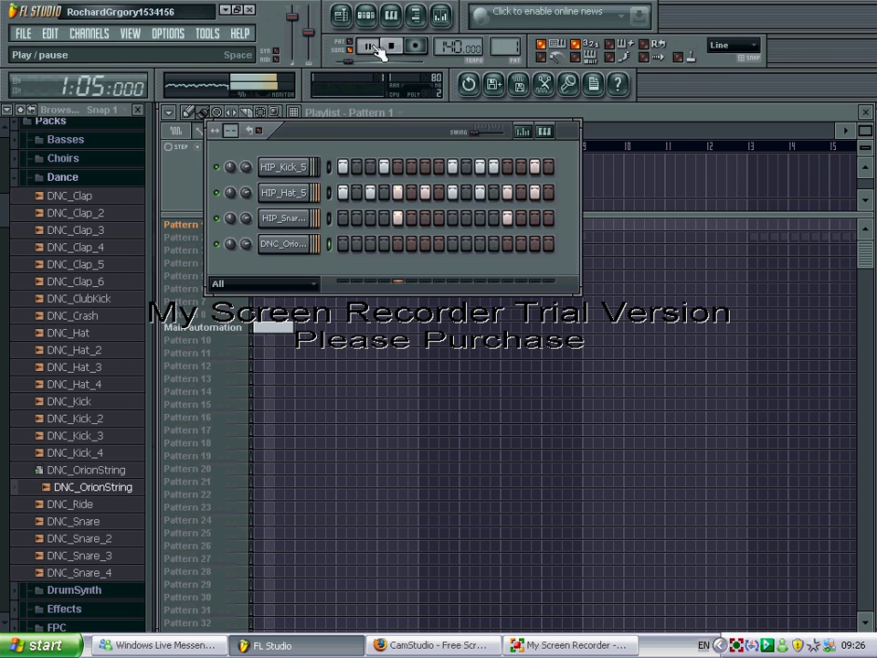
left_click(535, 167)
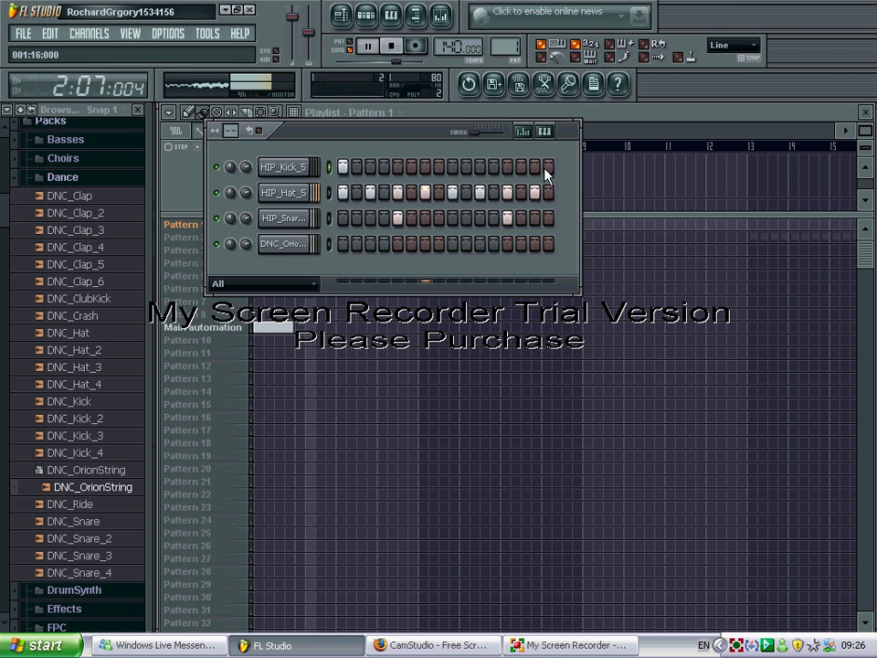
left_click(494, 166)
left_click(480, 166)
left_click(453, 166)
Step: Place kicks on steps 3, 11 and 12 plus a hi-hat hit, then stop and close the step sequencer
left_click(384, 167)
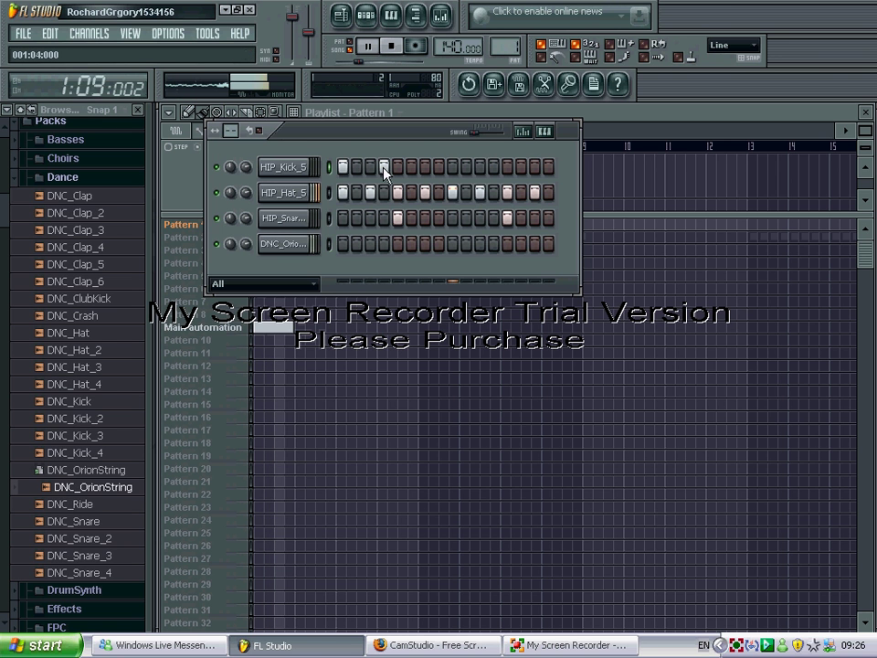
left_click(384, 166)
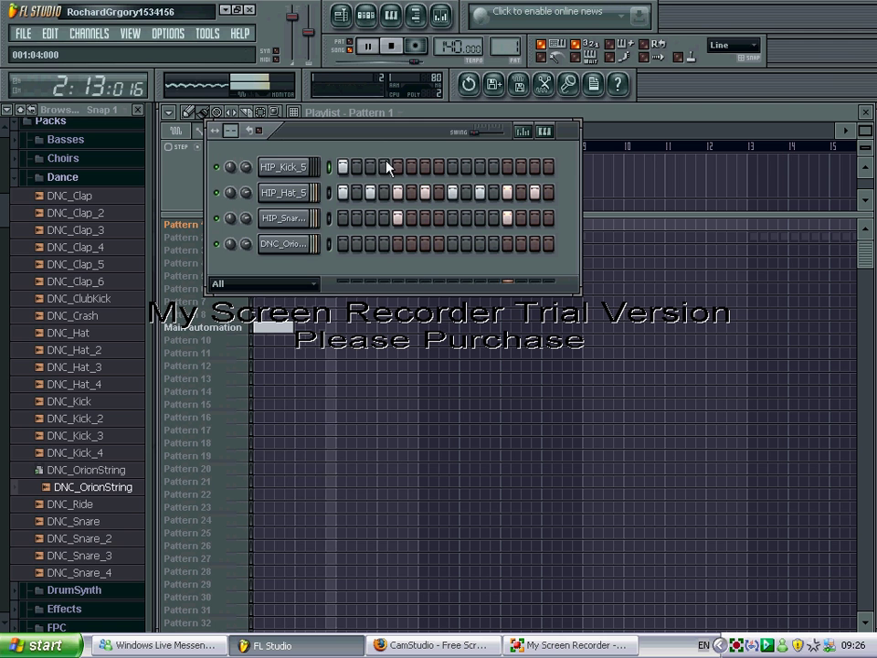
left_click(370, 167)
left_click(453, 188)
left_click(480, 166)
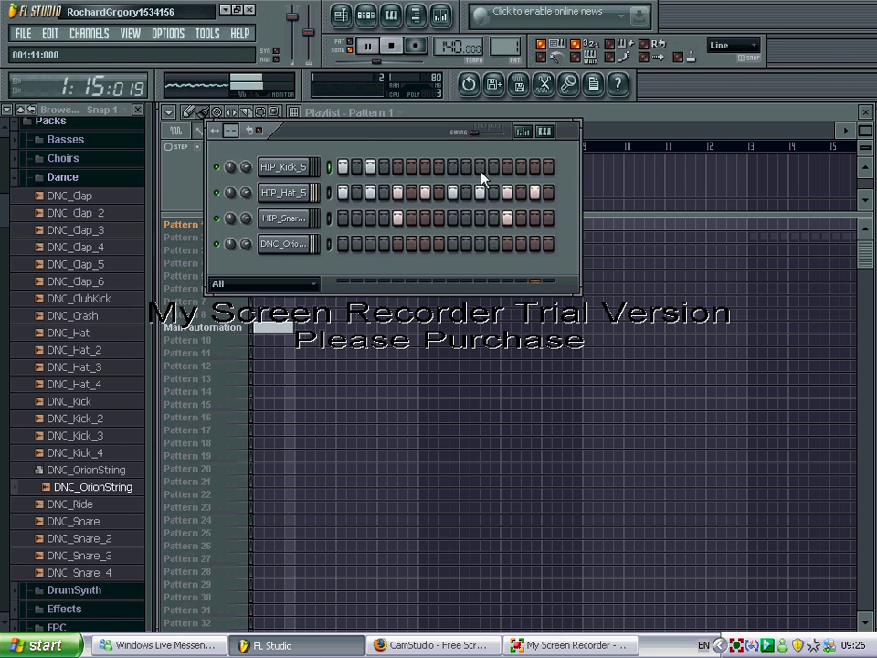
left_click(493, 167)
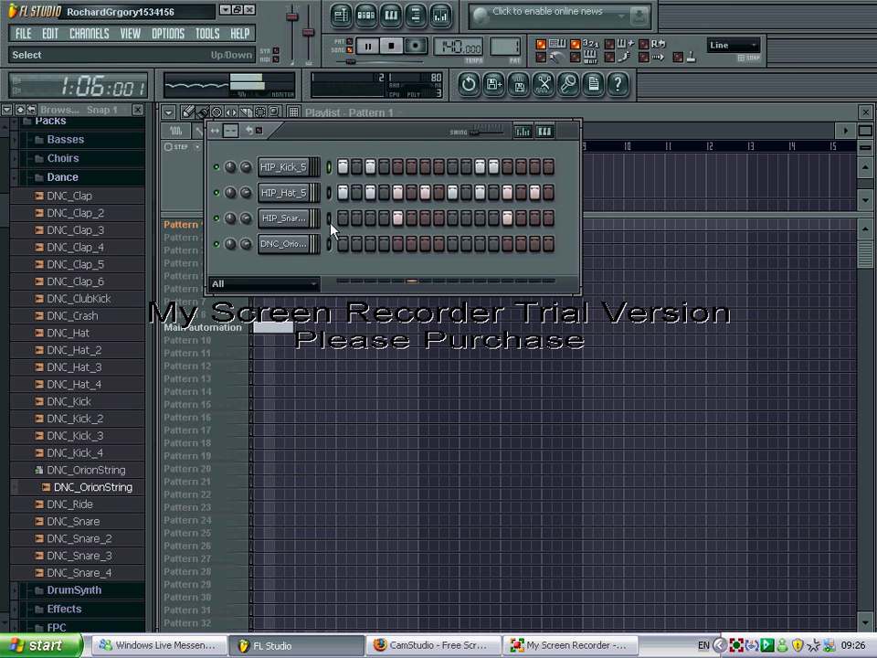
left_click(391, 46)
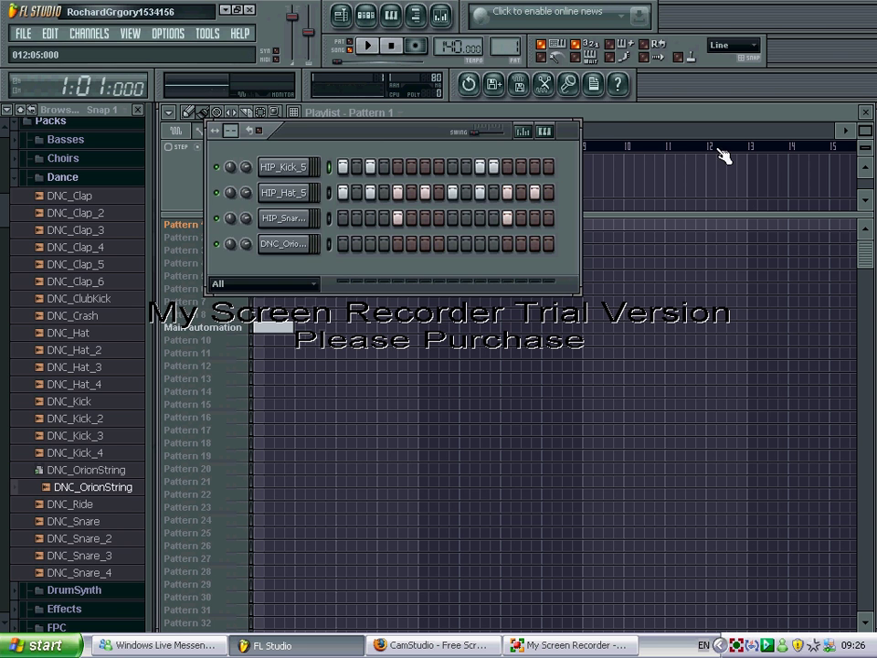
left_click(690, 125)
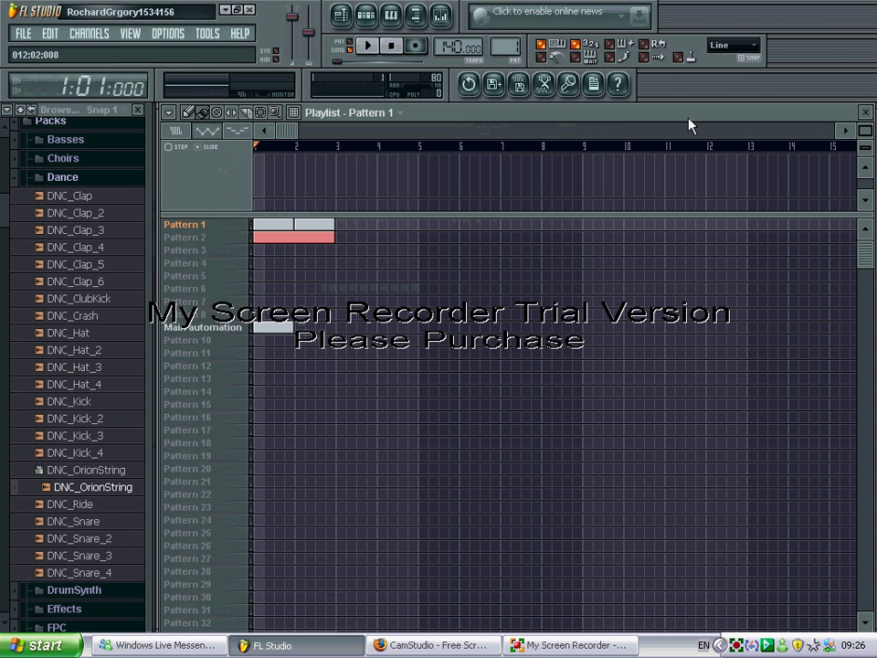
Step: Collapse the Dance, Packs and Plugin presets folders in the browser
left_click(57, 179)
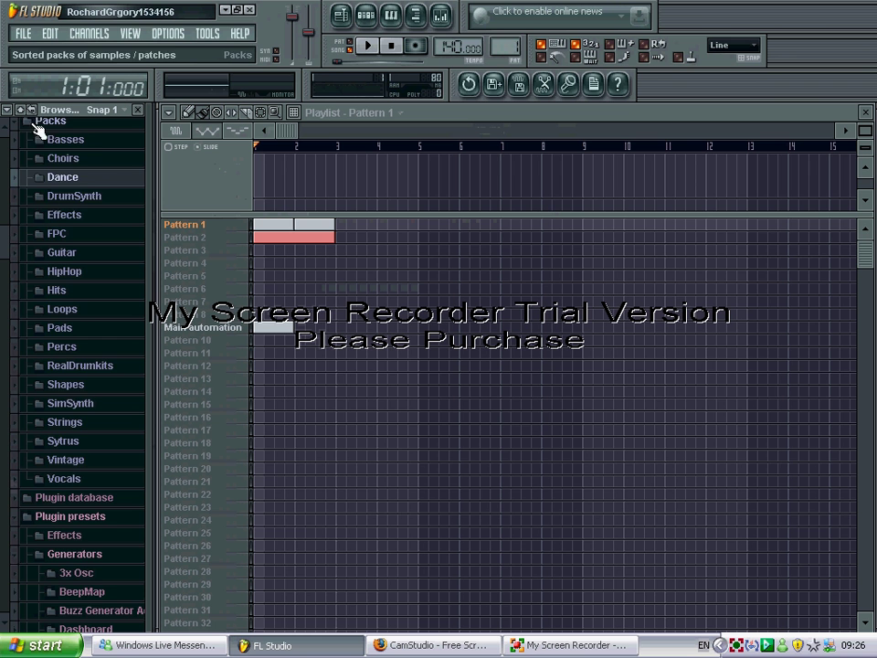
scroll(46, 169, "up", 1)
left_click(27, 174)
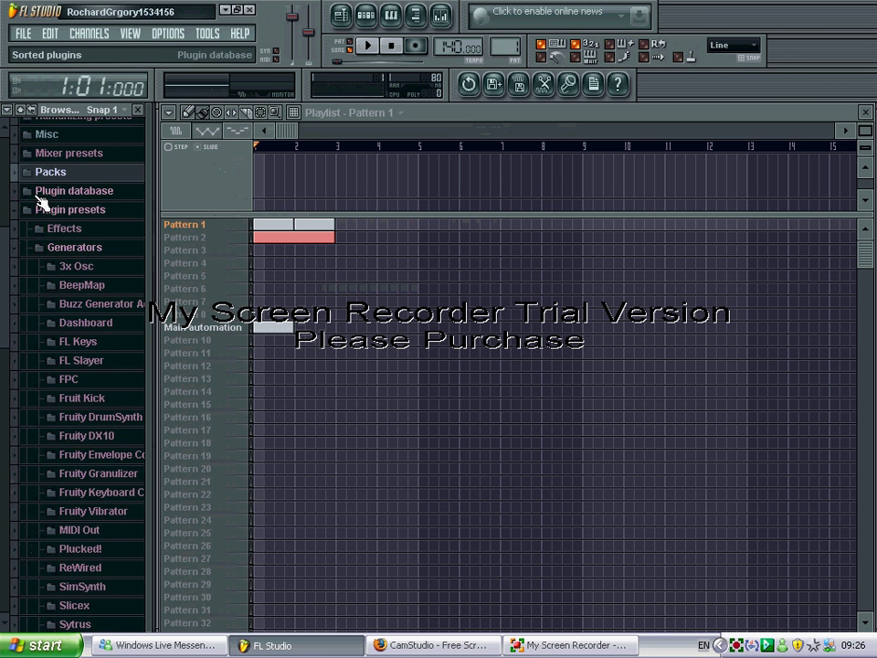
scroll(39, 202, "up", 2)
left_click(69, 302)
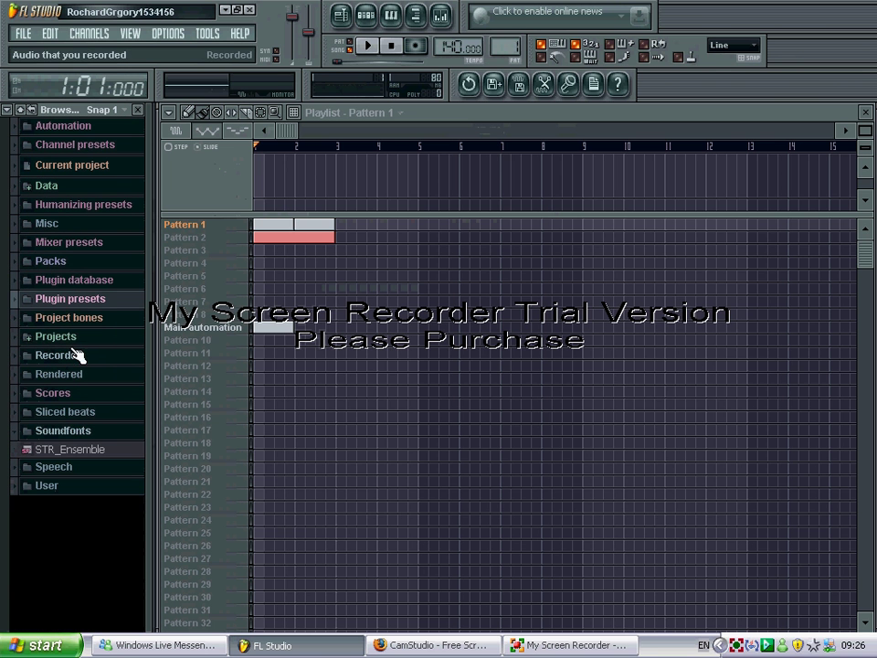
Step: Expand Channel presets > 3x Osc and scroll through its preset list
left_click(64, 148)
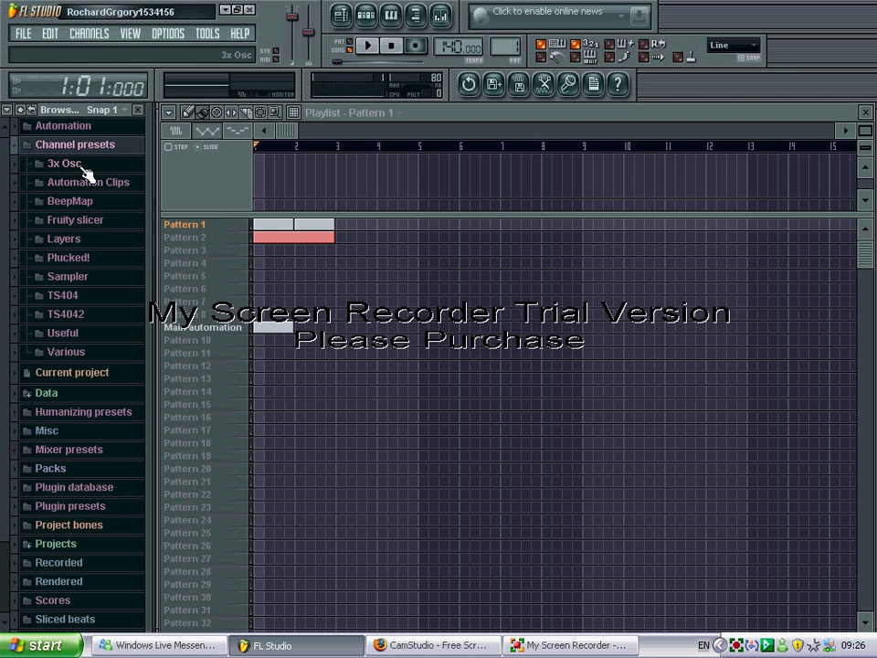
left_click(81, 173)
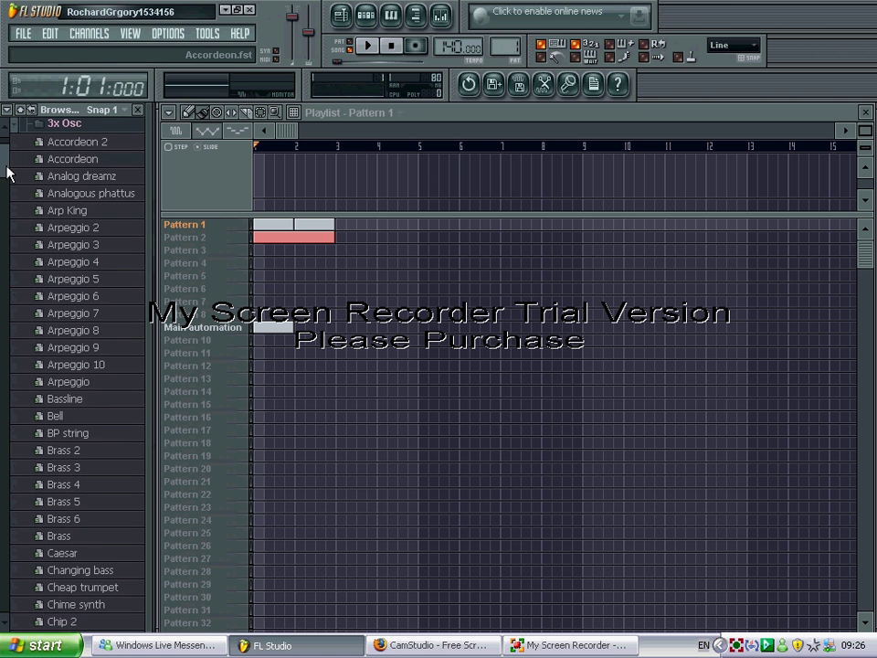
left_click_drag(5, 173, 12, 195)
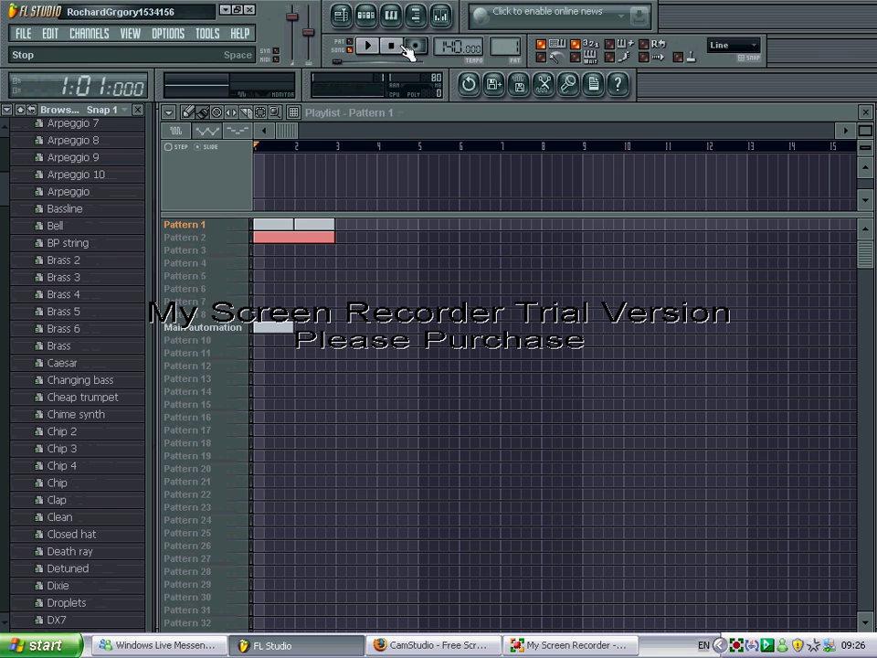
Step: Replace the DNC_OrionString channel in pattern 2 with the Death ray 3x Osc preset
left_click(368, 20)
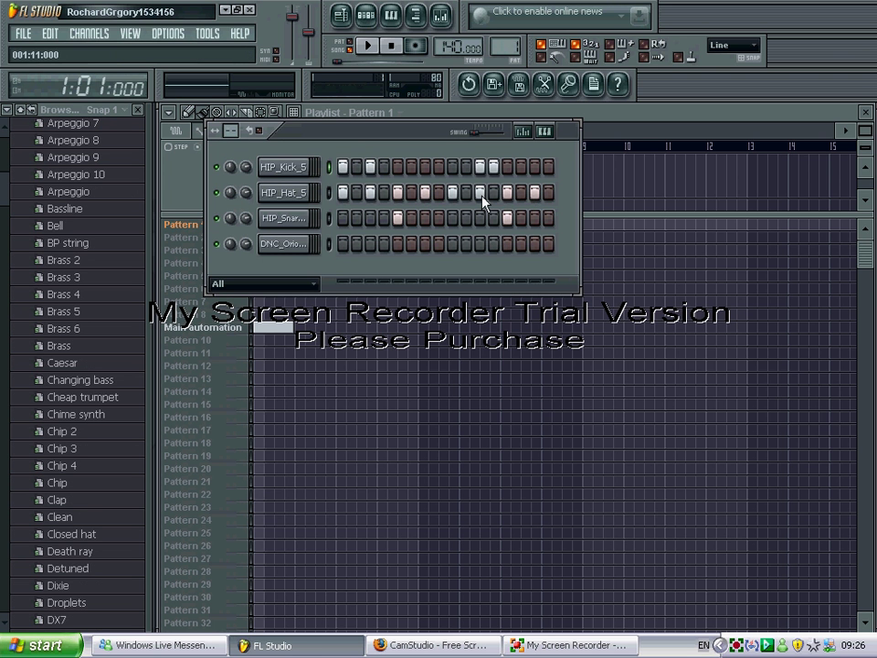
scroll(505, 46, "up", 1)
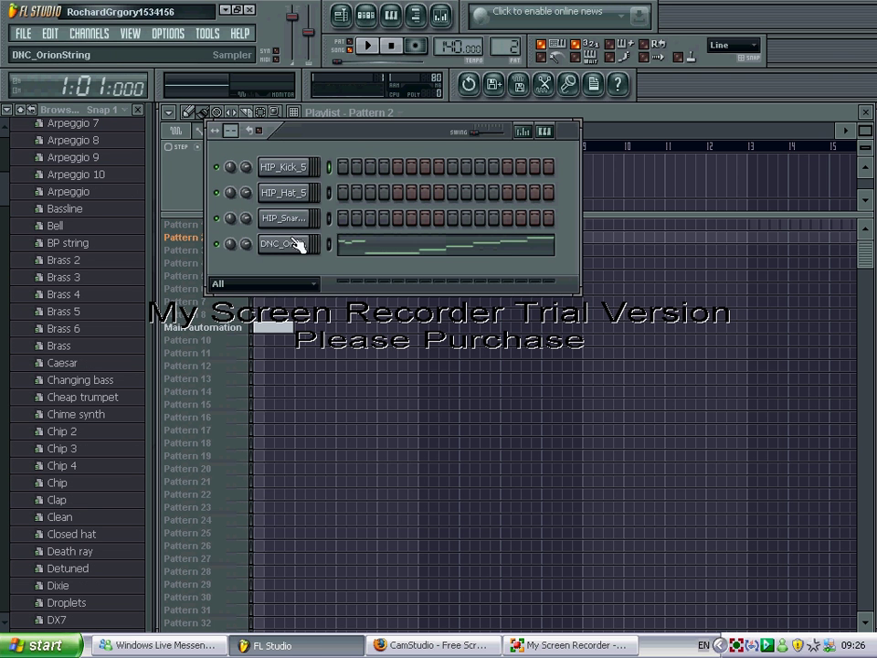
left_click(62, 550)
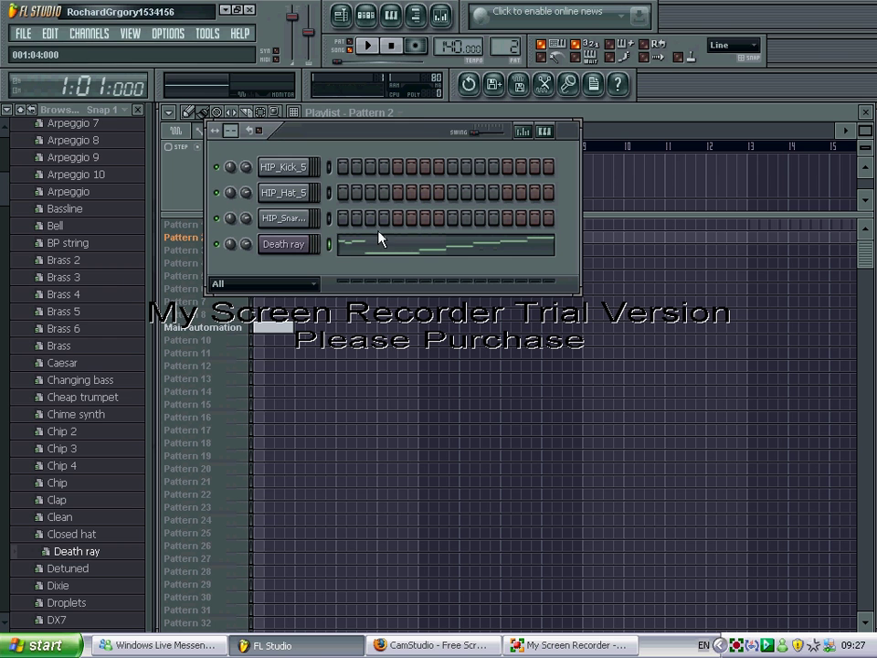
Step: Play pattern 2 to audition the new Death ray sound, then stop playback
left_click(369, 48)
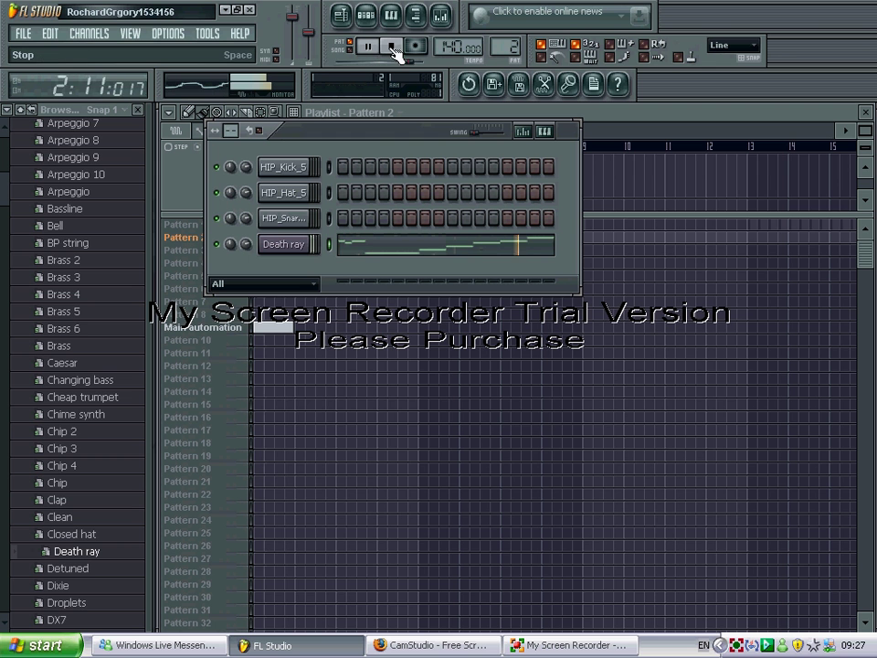
left_click(393, 47)
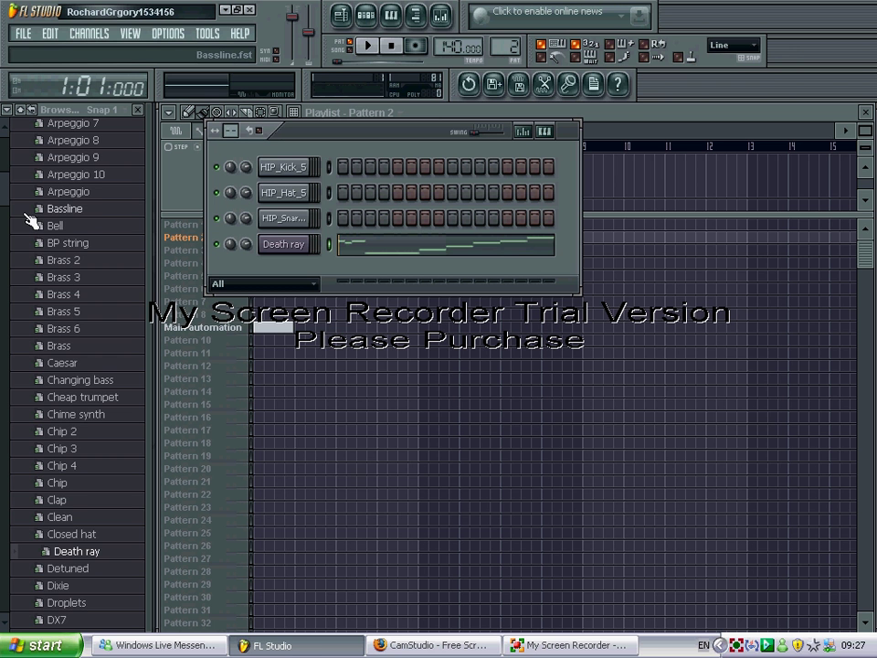
left_click_drag(8, 197, 24, 141)
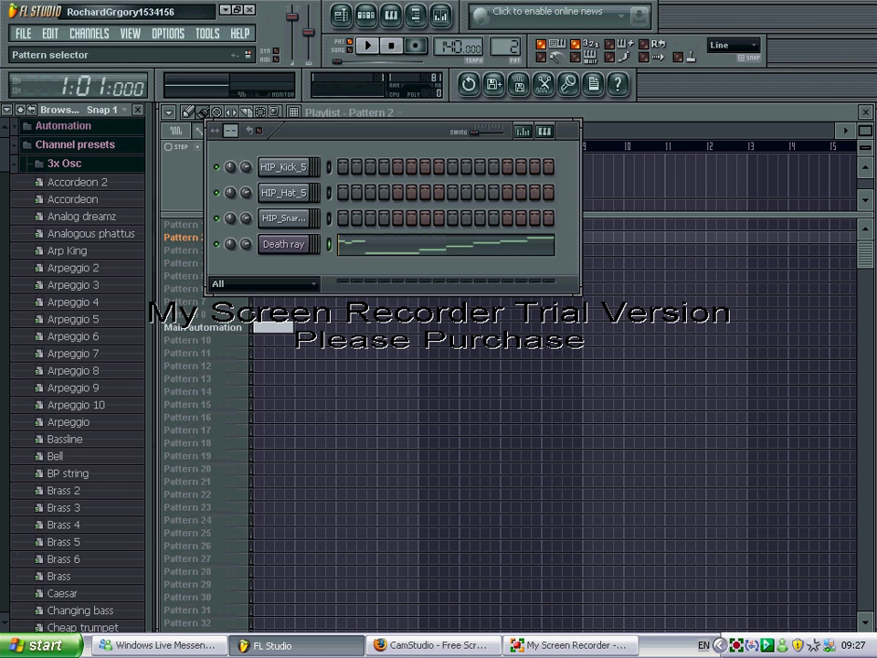
scroll(507, 46, "down", 1)
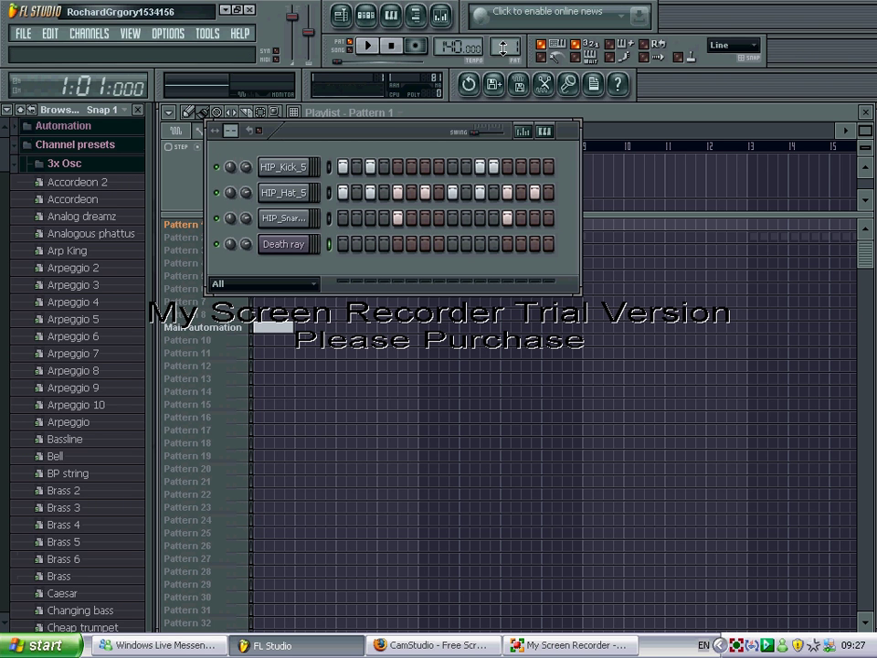
scroll(507, 46, "up", 1)
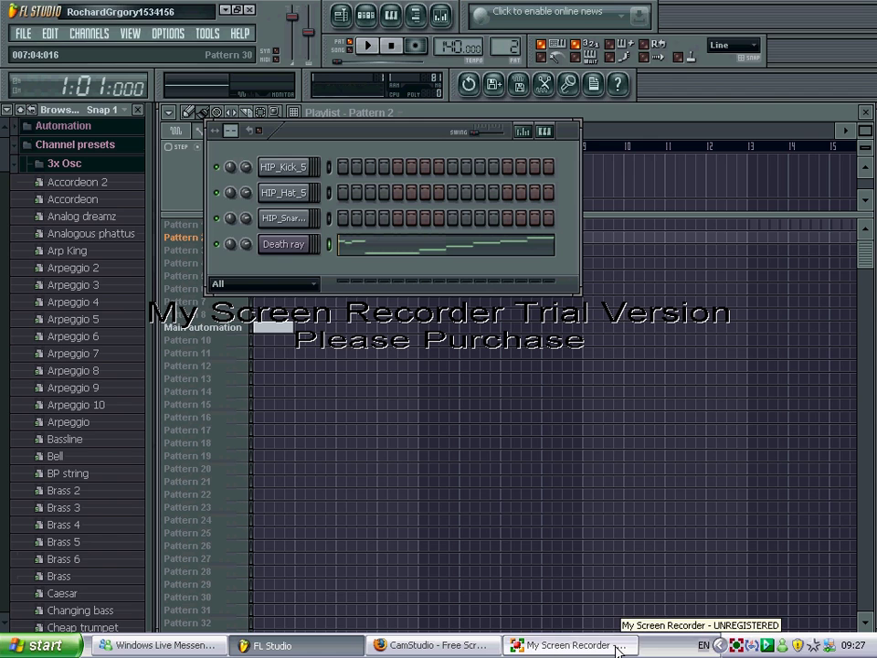